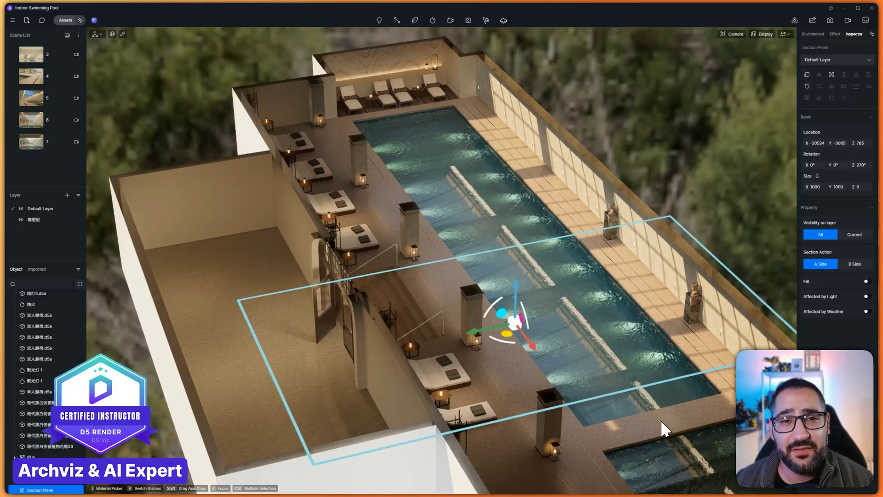
Step: Move the section plane up and down to about Z 377, inspect the cut from above, then delete the plane
left_click_drag(518, 287, 520, 248)
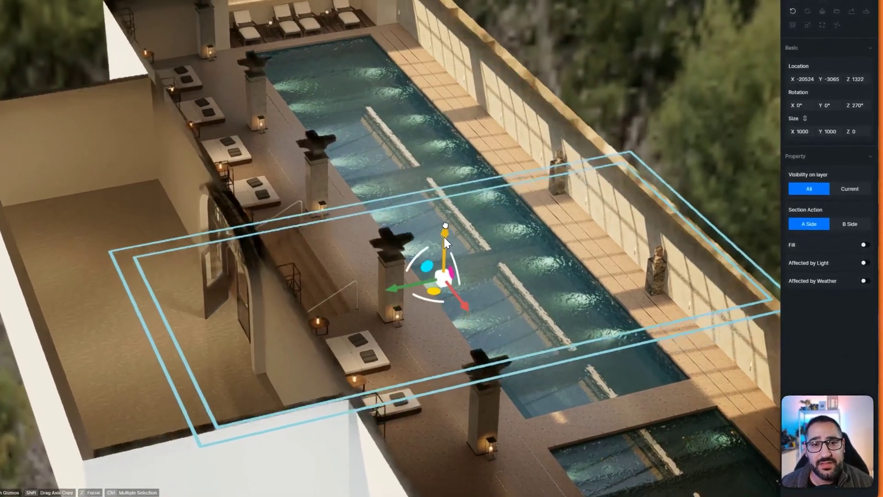
left_click_drag(450, 251, 445, 262)
right_click_drag(445, 259, 439, 288)
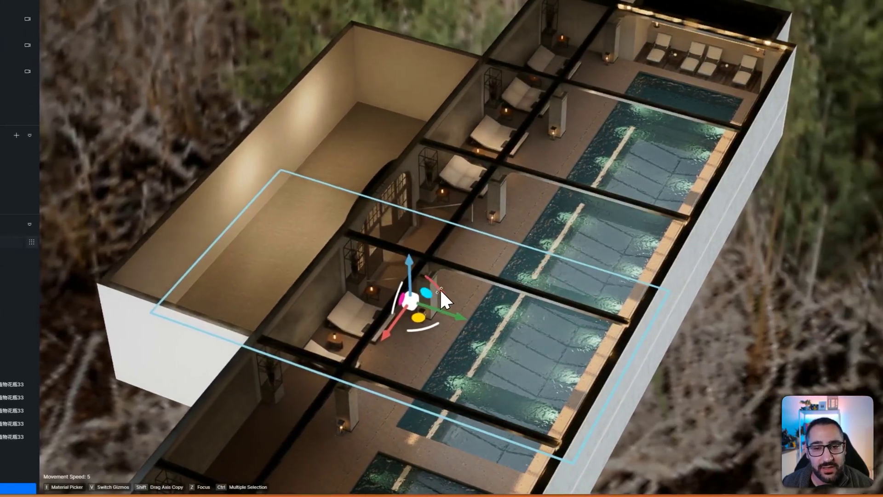
mouse_move(440, 288)
left_mouse_down()
mouse_move(437, 313)
mouse_move(423, 255)
mouse_move(441, 290)
mouse_move(425, 293)
left_mouse_up()
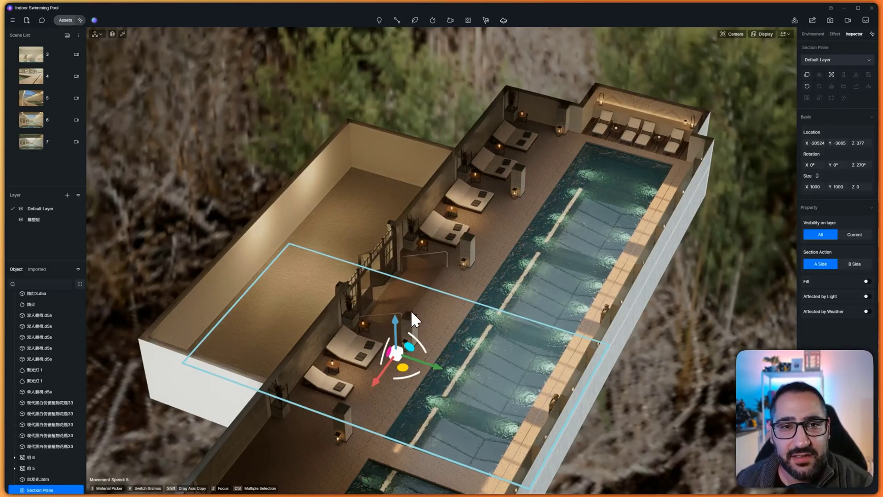
key("Delete")
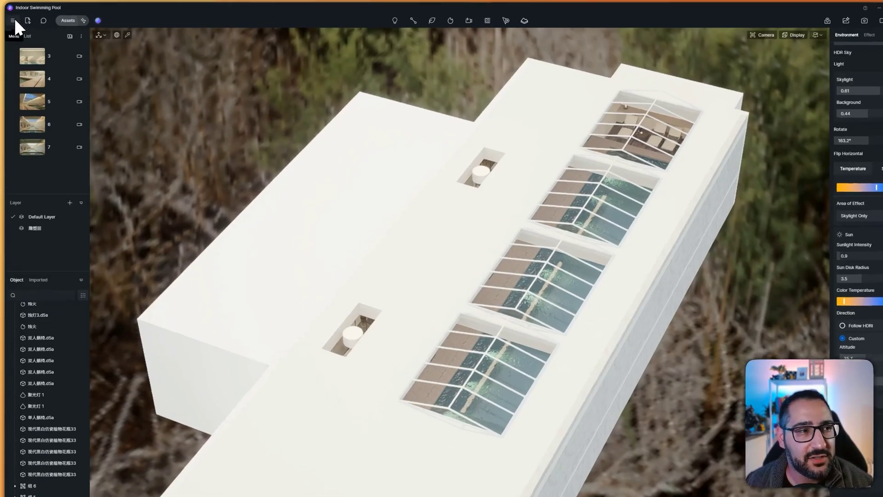
Step: Toggle the Section Tools widget off and back on in Preferences > Widget
left_click(14, 18)
mouse_move(19, 37)
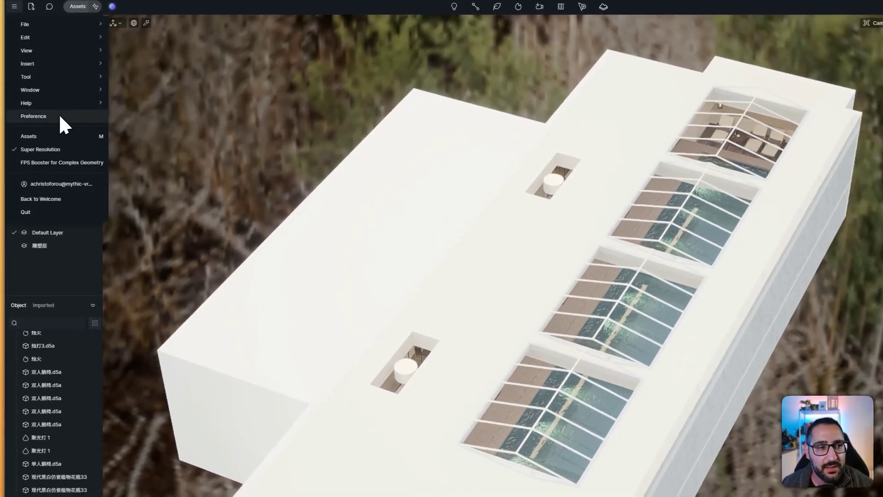
left_click(59, 125)
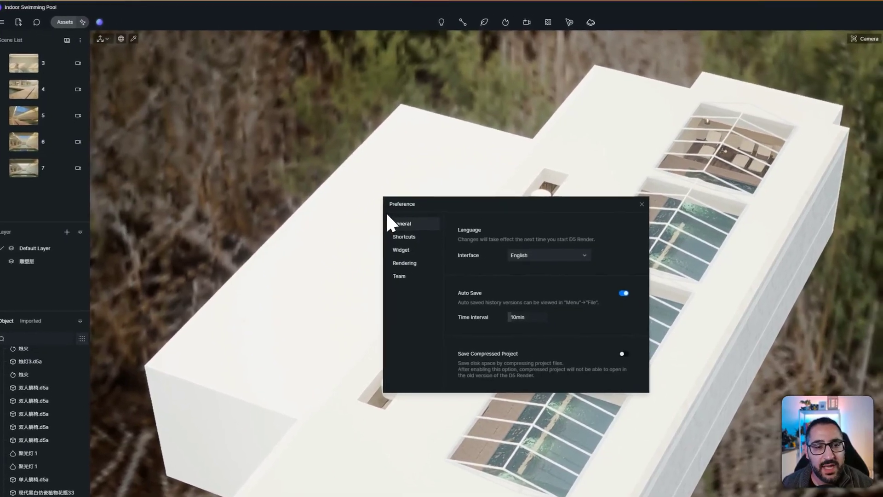
left_click(400, 250)
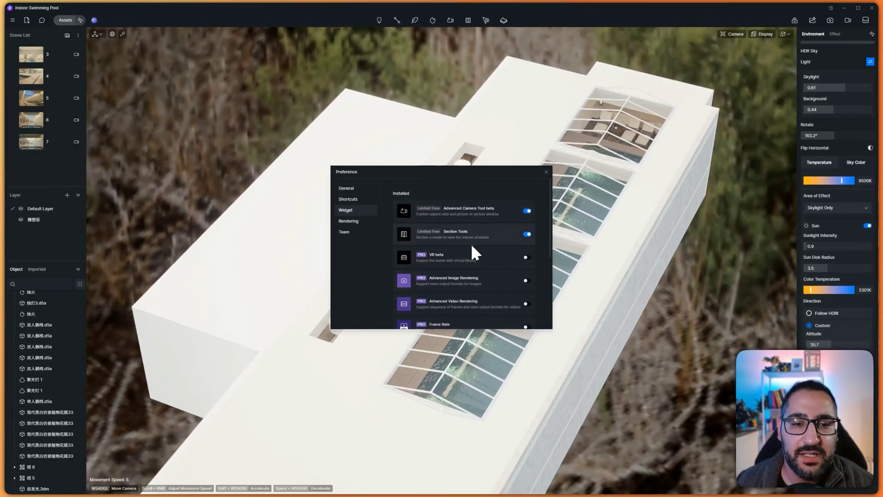
left_click(527, 235)
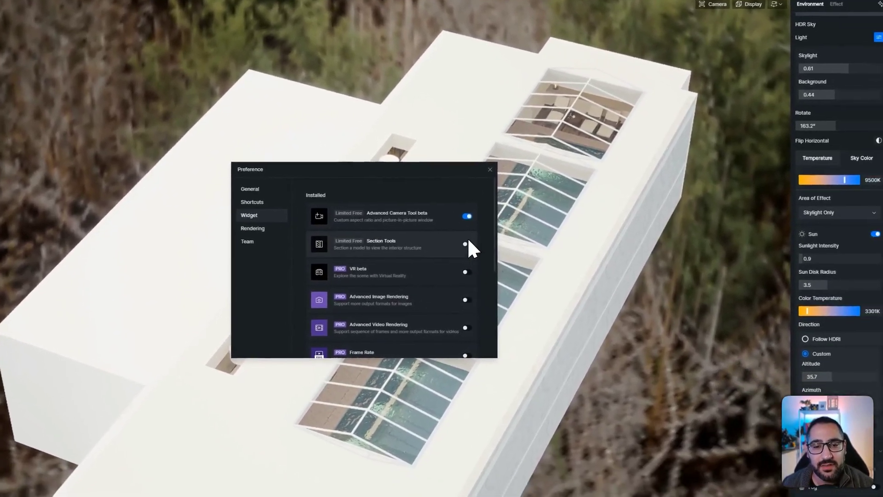
left_click(532, 279)
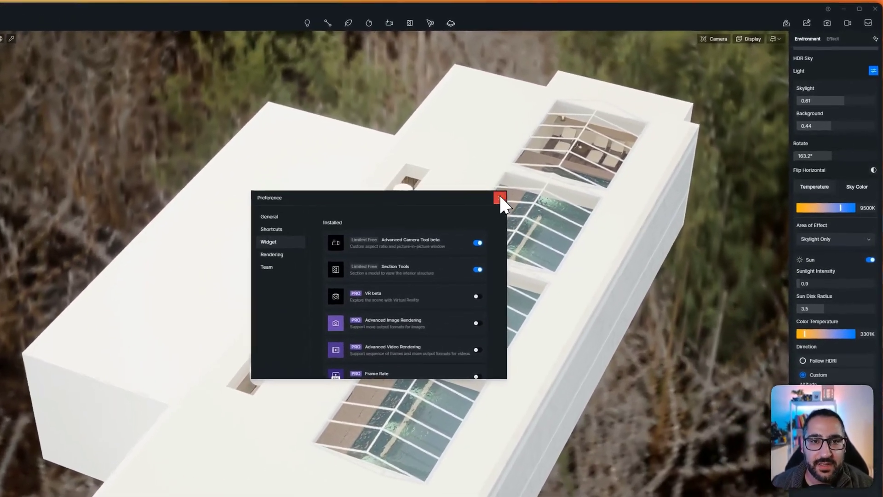
left_click(546, 172)
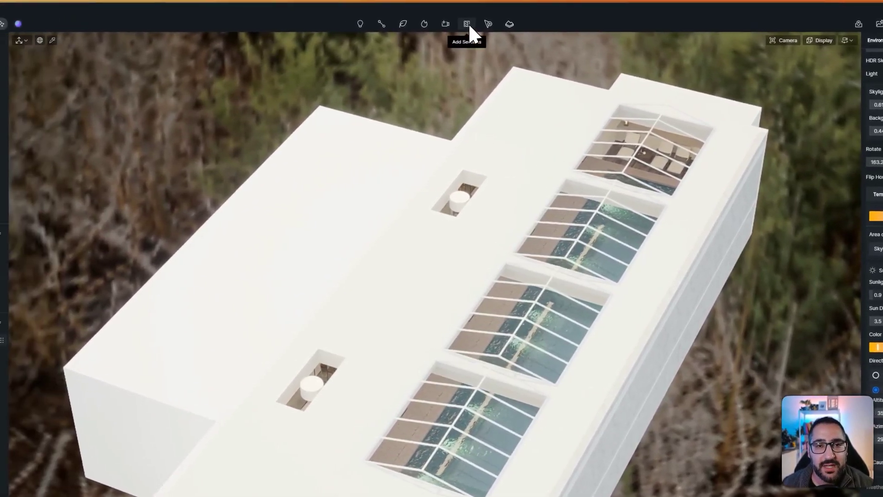
Step: Place a new Section Plane on the building and drag it down to Z 729, removing the roof
left_click(468, 23)
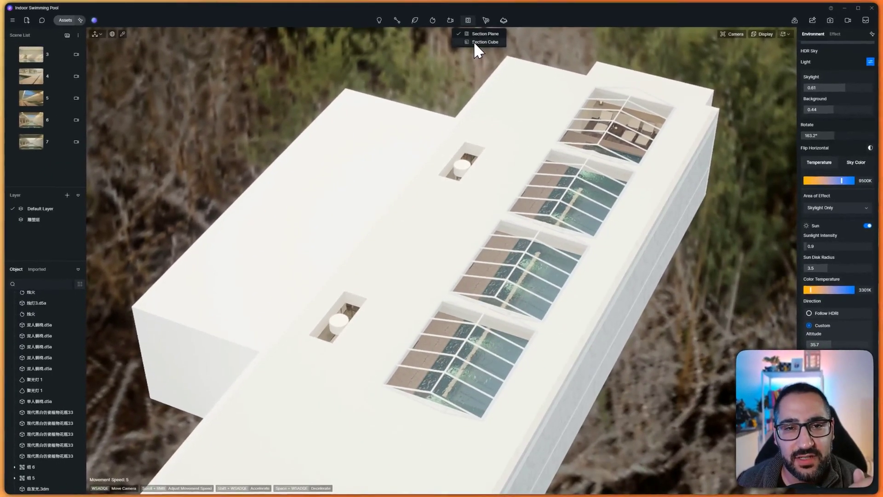
left_click(473, 41)
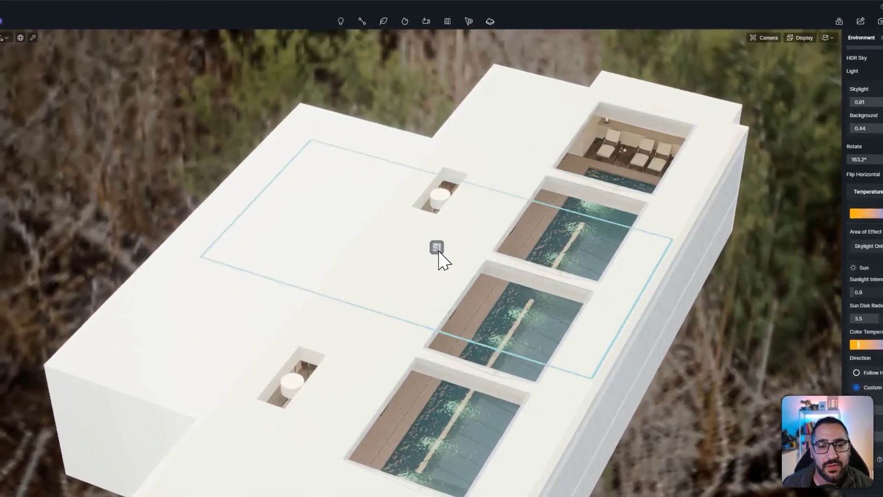
left_click(441, 250)
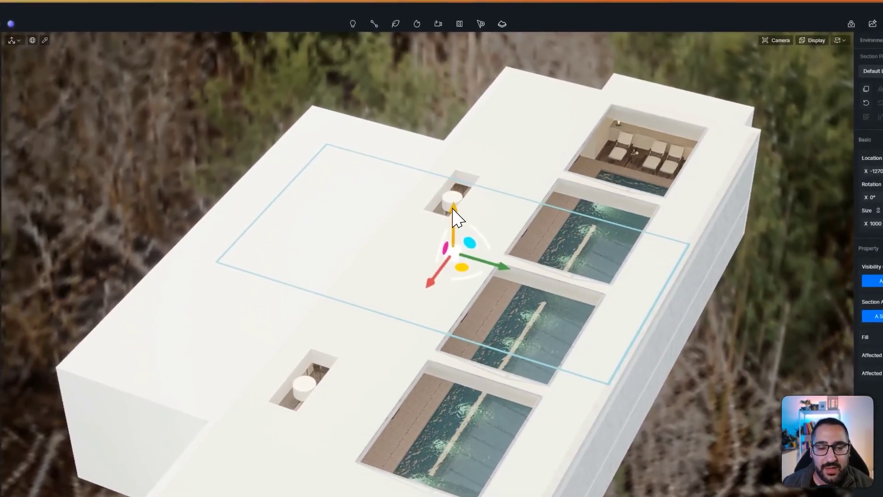
left_click_drag(455, 216, 449, 236)
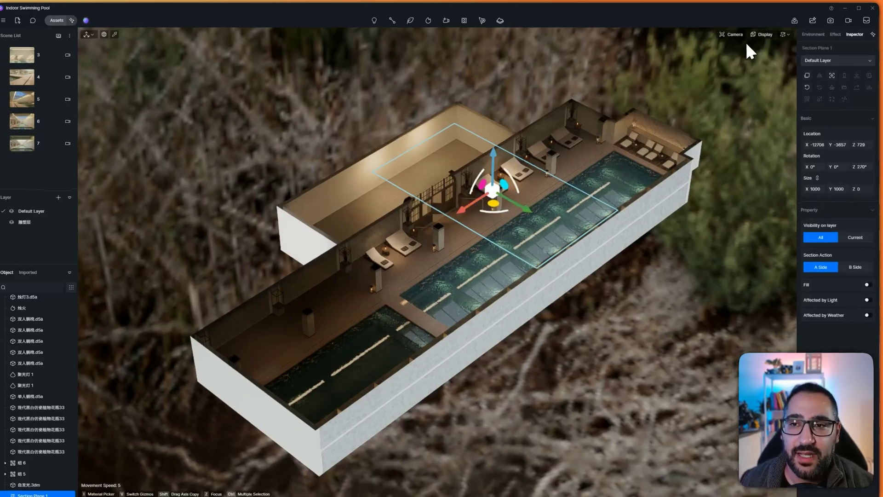
left_click(733, 34)
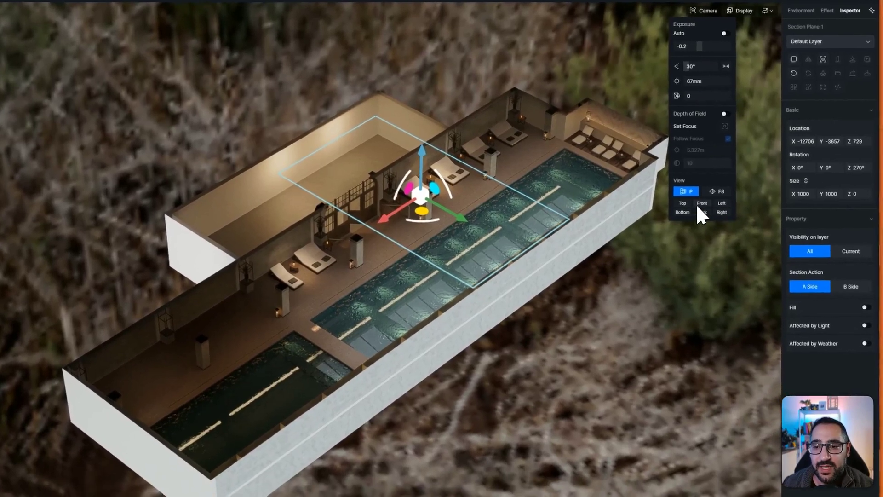
left_click(683, 203)
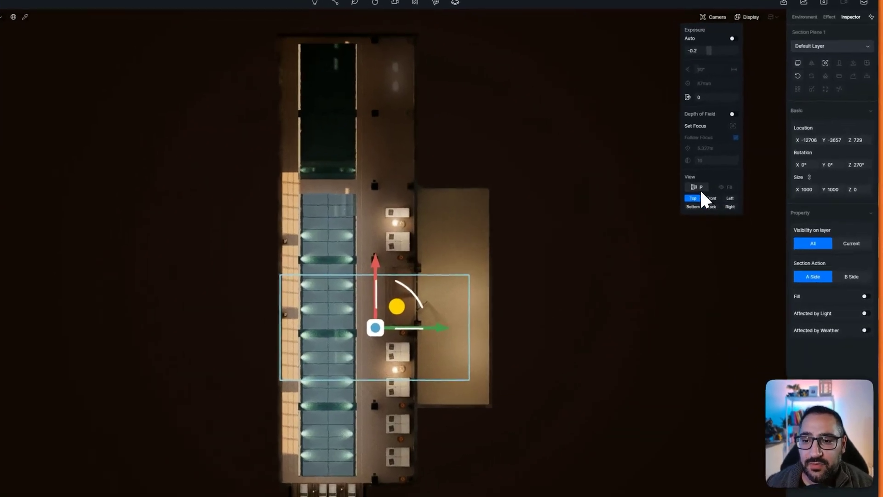
left_click(719, 184)
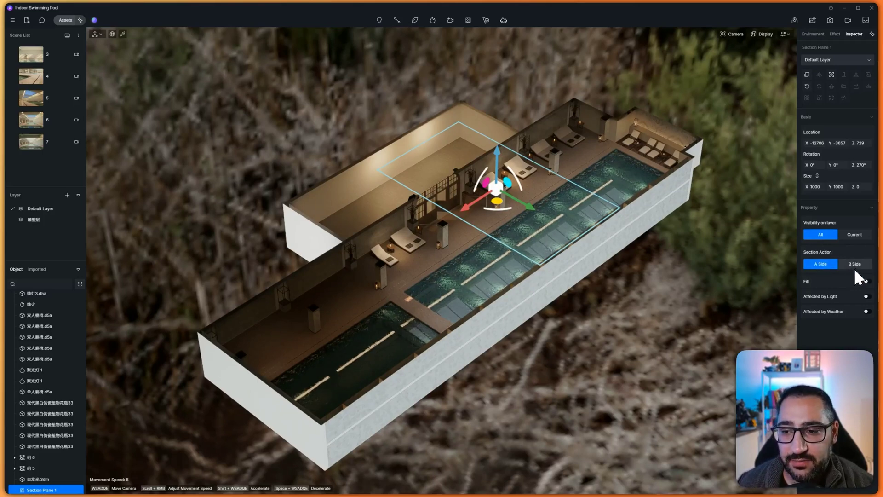
Step: Test B Side, drag the plane to Z -76, then restore A Side and view from above
left_click(854, 266)
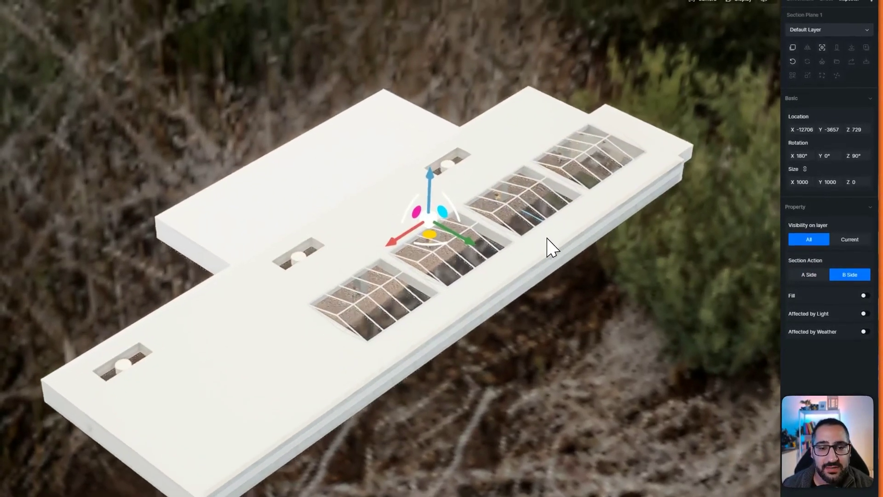
scroll(545, 194, "down", 5)
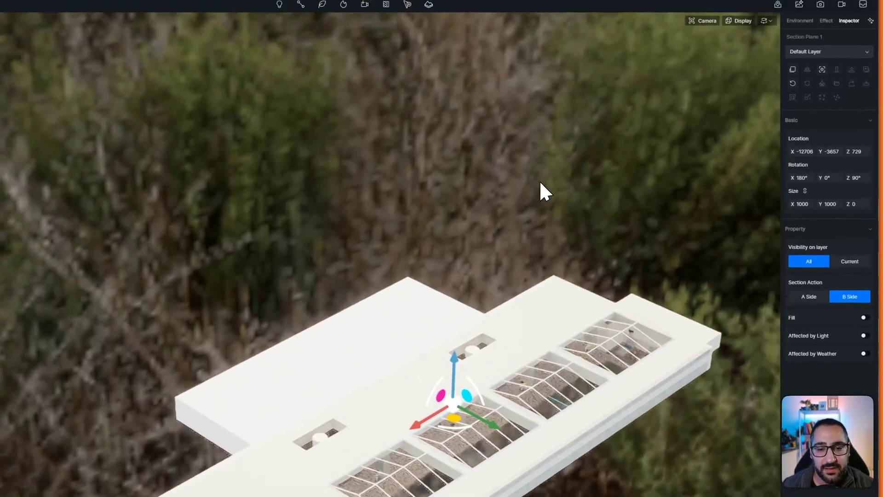
right_click_drag(540, 166, 583, 279)
left_click_drag(452, 340, 508, 343)
left_click(811, 261)
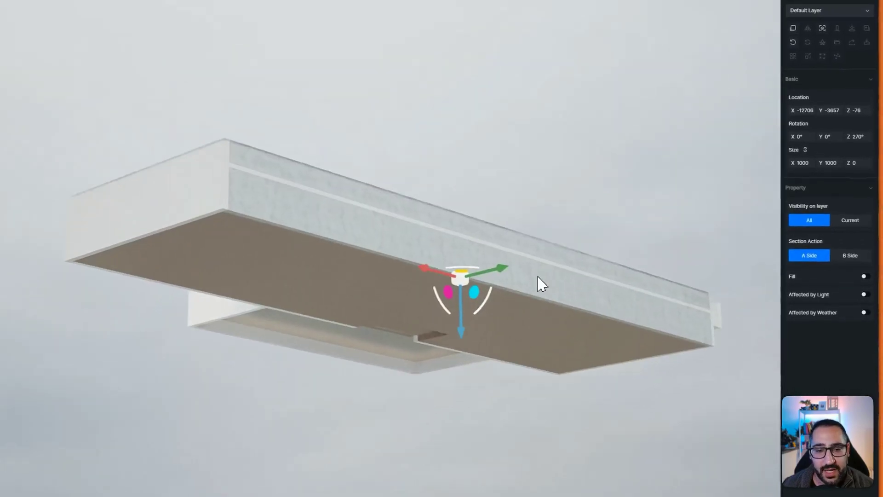
right_click_drag(538, 285, 581, 115)
right_click_drag(597, 171, 635, 282)
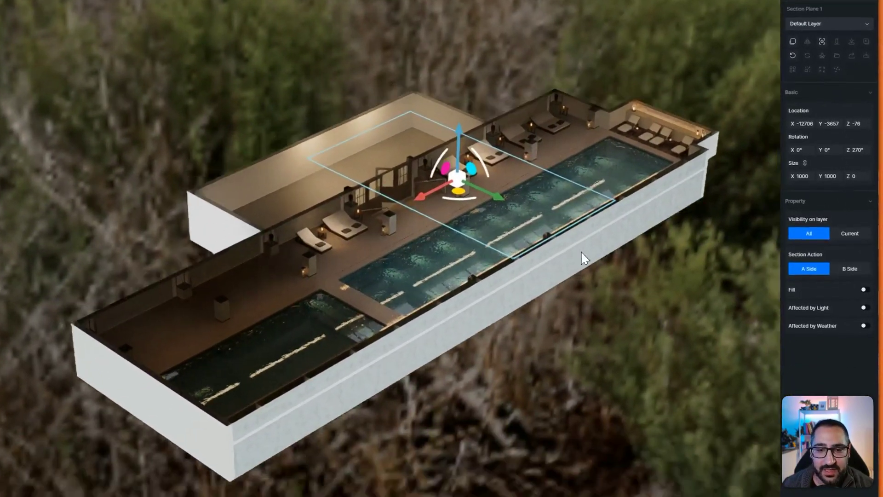
right_click_drag(584, 256, 601, 247)
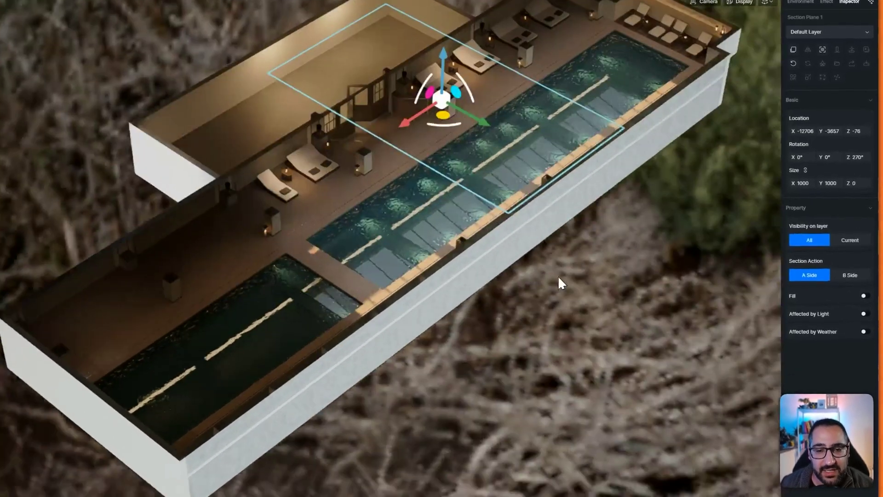
Step: Turn on Fill for the section cut and enable Preview Fill Color
scroll(558, 275, "up", 10)
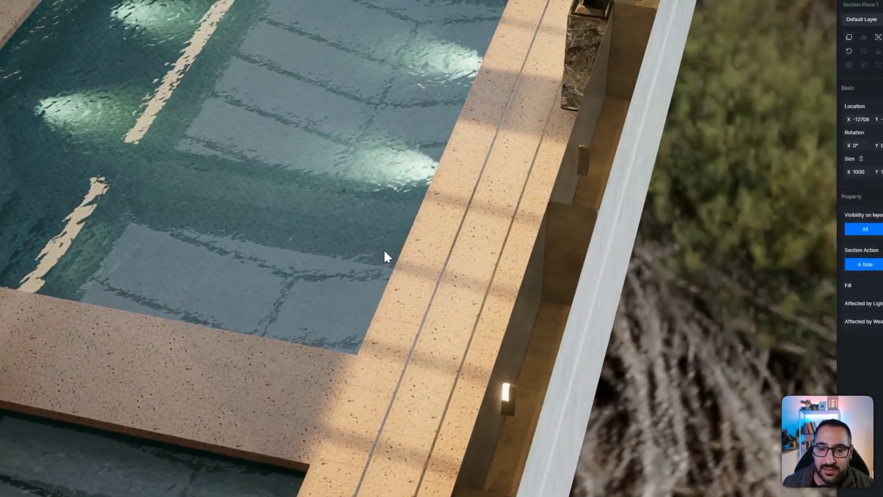
scroll(384, 252, "up", 5)
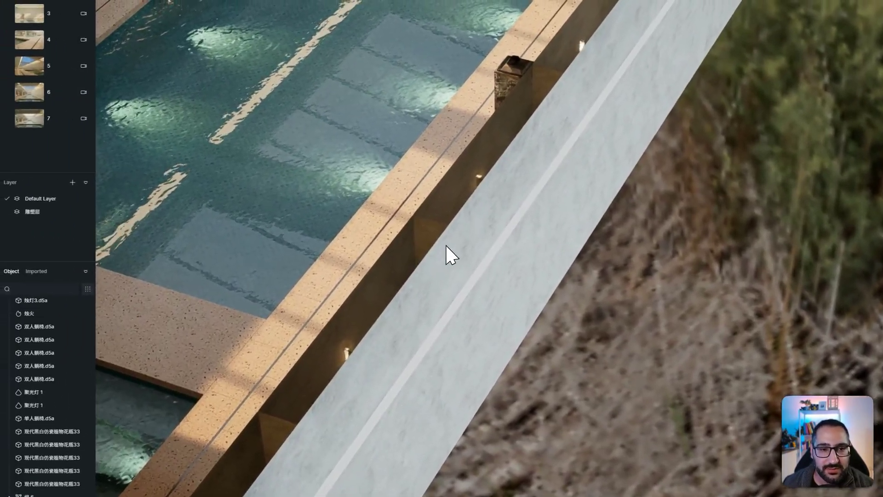
left_click(867, 282)
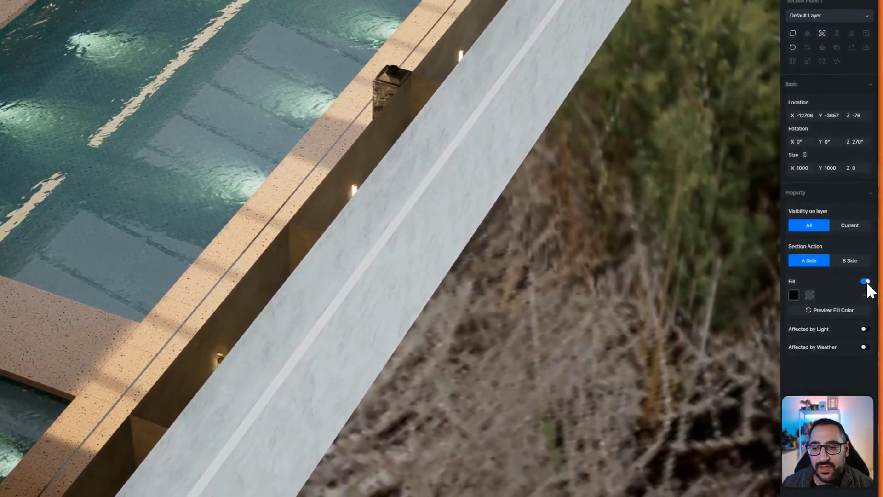
left_click(828, 310)
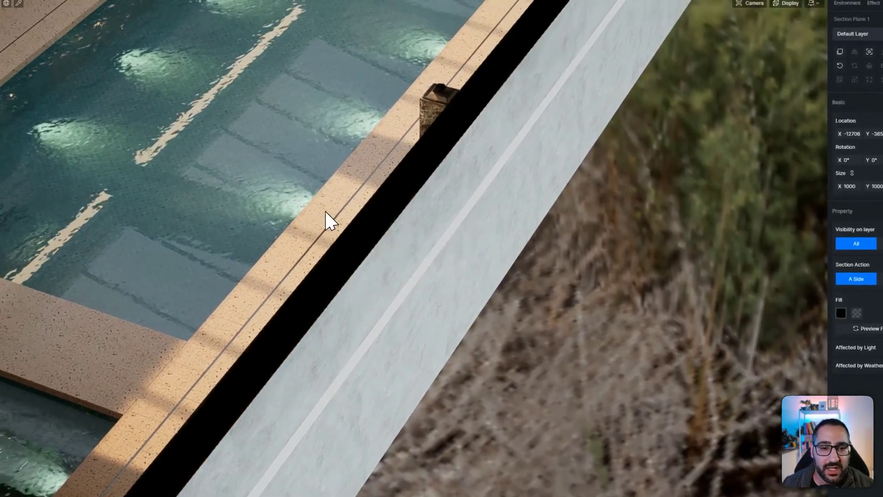
scroll(422, 251, "down", 5)
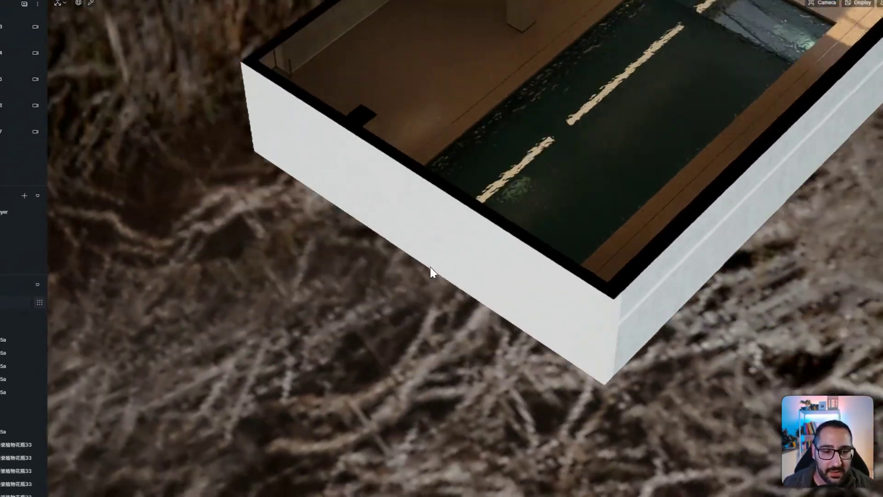
scroll(431, 272, "up", 5)
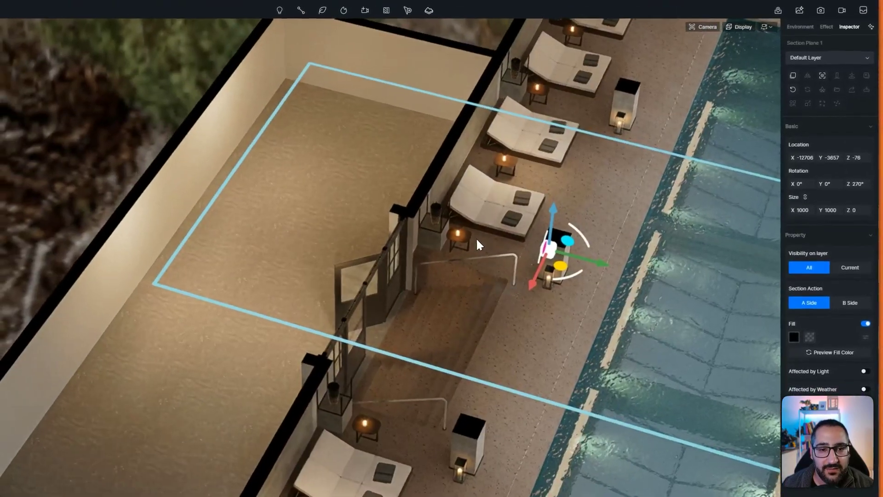
scroll(476, 238, "down", 5)
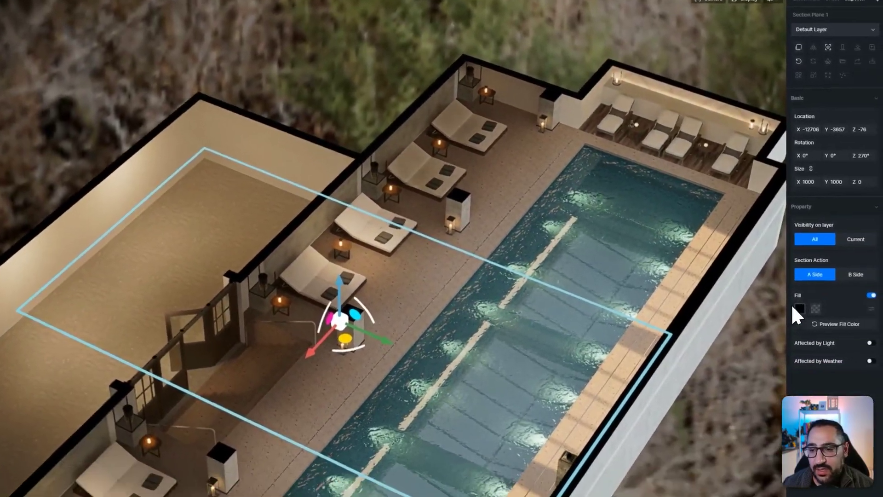
Step: Set the section fill colour to red and lower the plane to Z -553
left_click(794, 337)
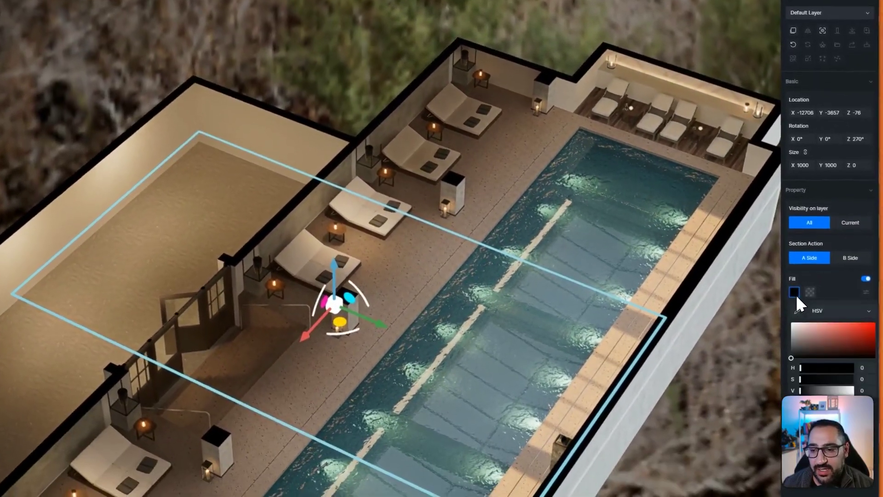
left_click(835, 336)
left_click(622, 236)
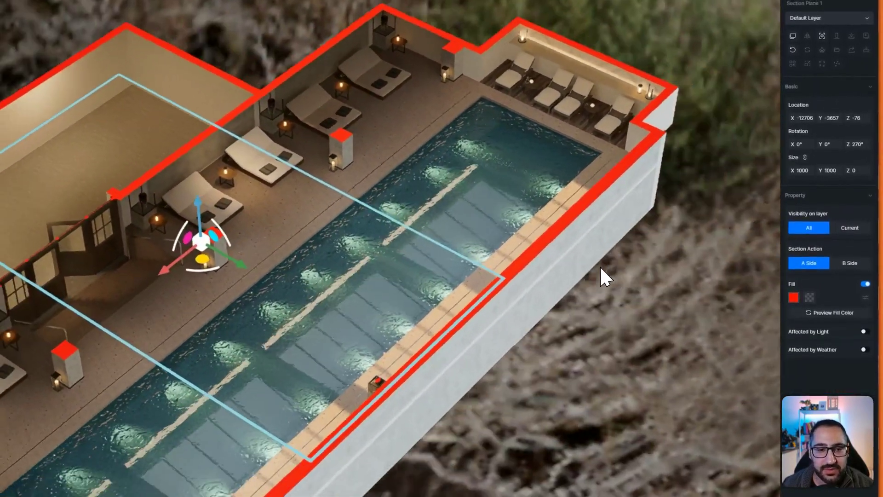
scroll(493, 173, "down", 5)
scroll(558, 232, "up", 3)
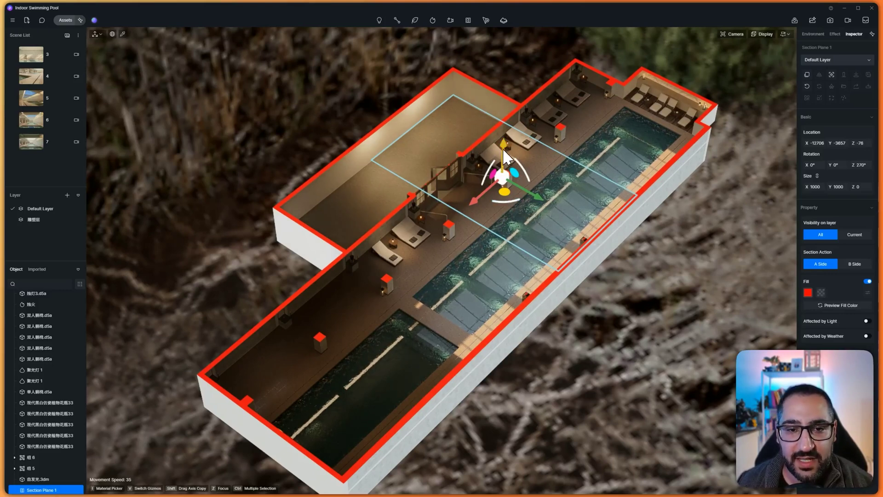
left_click_drag(503, 150, 505, 162)
Step: Preview the red fill again and try the wood image as the fill texture
left_click(826, 304)
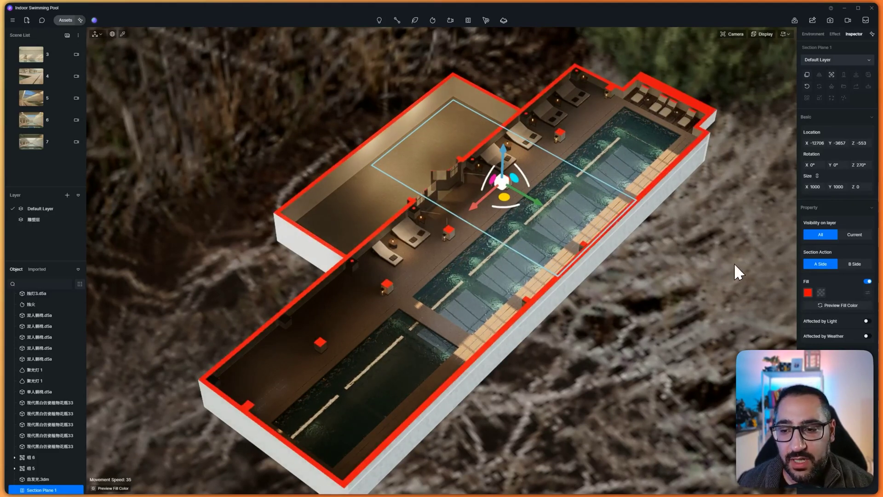
left_click(822, 291)
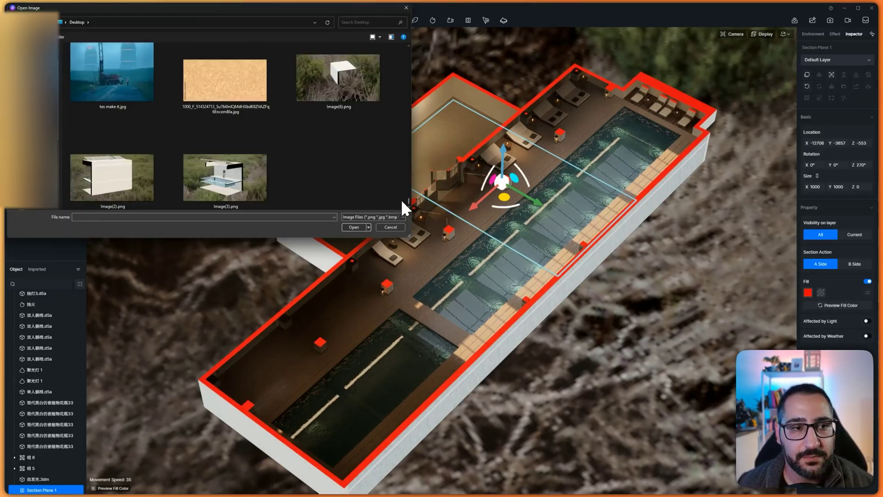
double_click(266, 90)
scroll(580, 219, "up", 10)
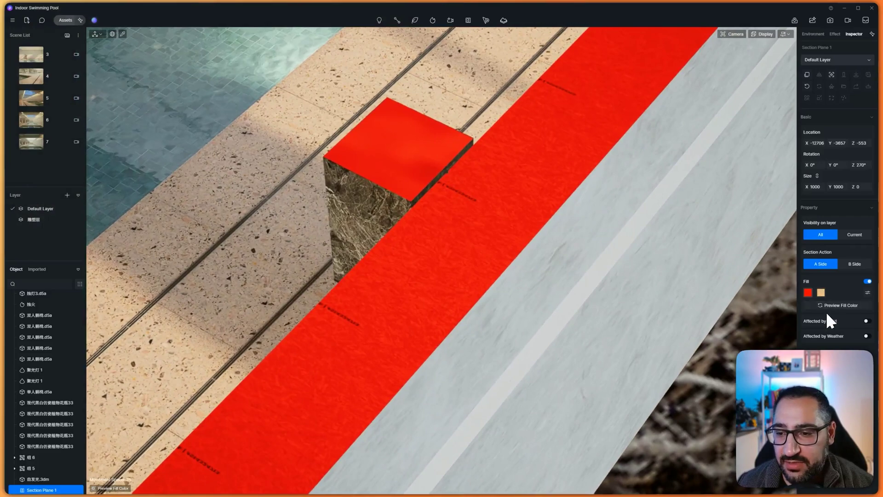
Step: Set the section fill colour to white, then change it to black
left_click(808, 293)
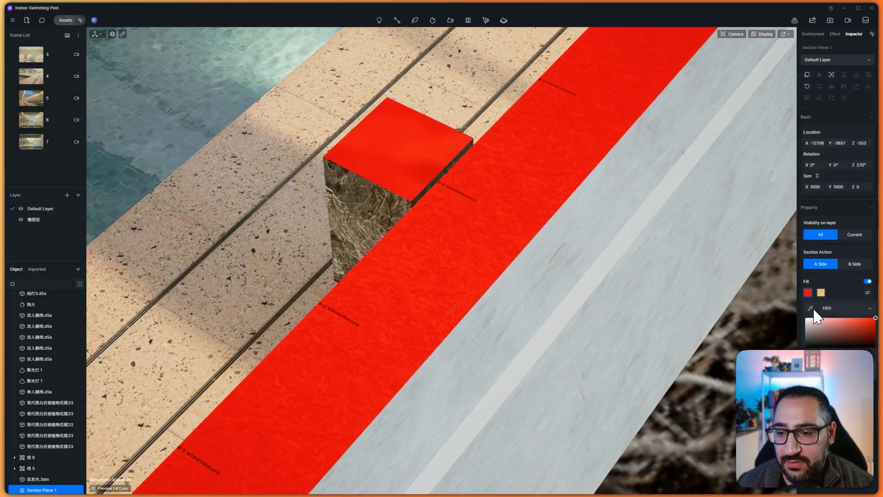
left_click(819, 330)
left_click_drag(820, 332, 783, 285)
scroll(492, 220, "down", 10)
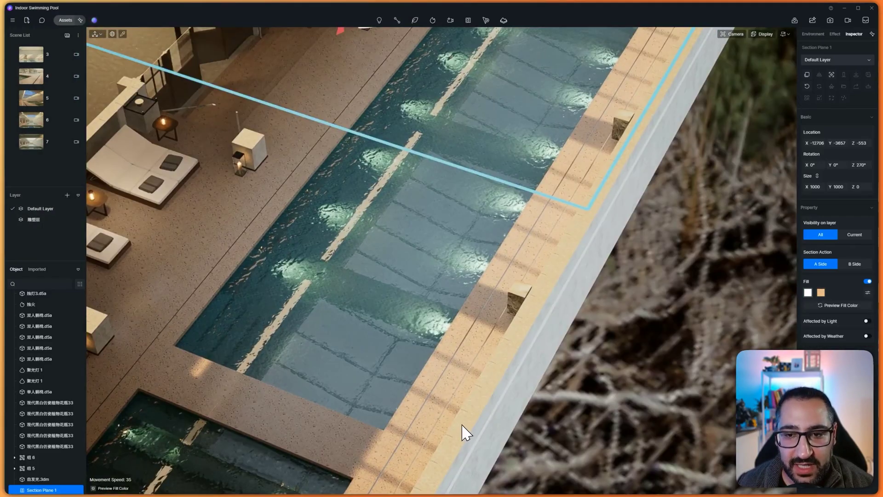
scroll(556, 293, "down", 10)
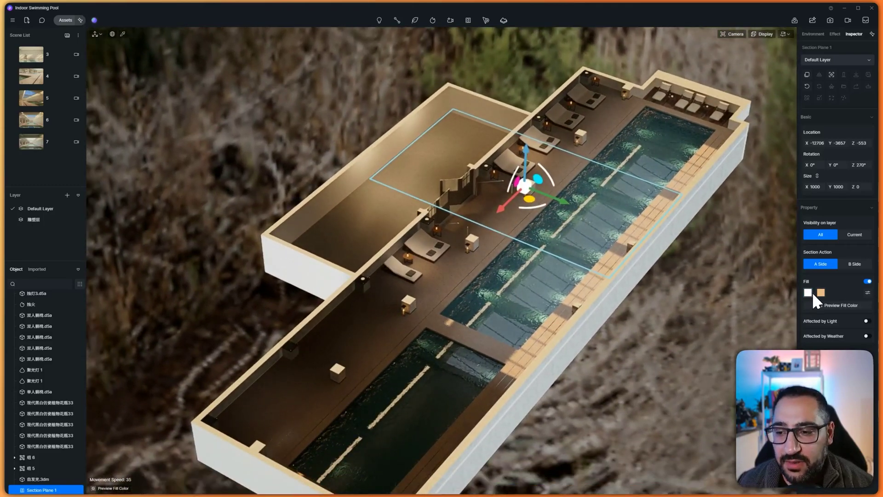
left_click(808, 293)
left_click(806, 346)
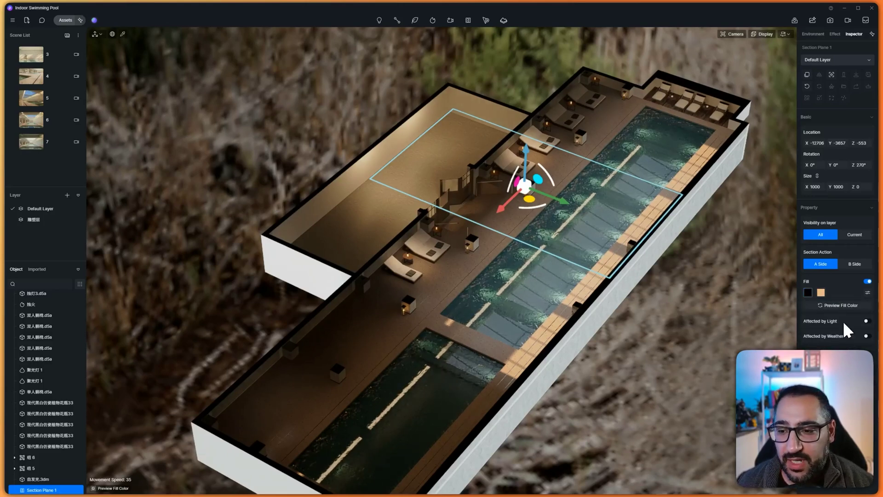
Step: Rotate the section plane to about X 9° and check the cut from different angles
scroll(640, 272, "up", 5)
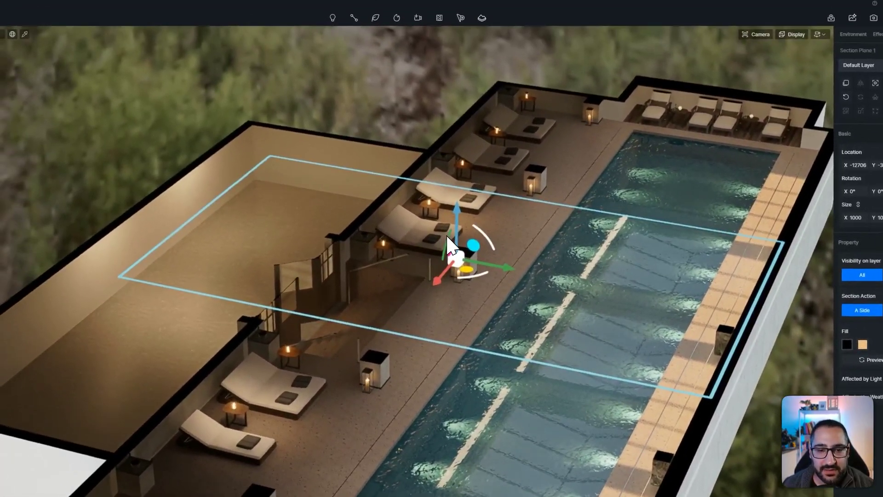
left_click_drag(455, 255, 438, 327)
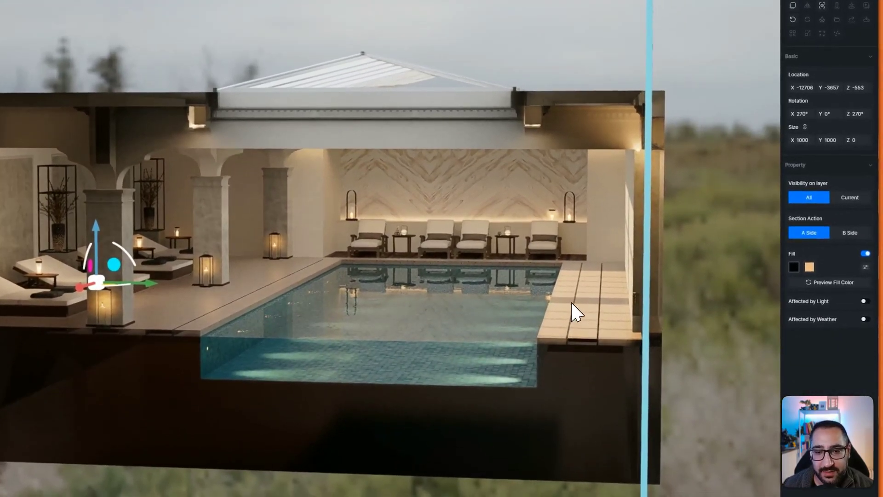
middle_click_drag(576, 313, 617, 305)
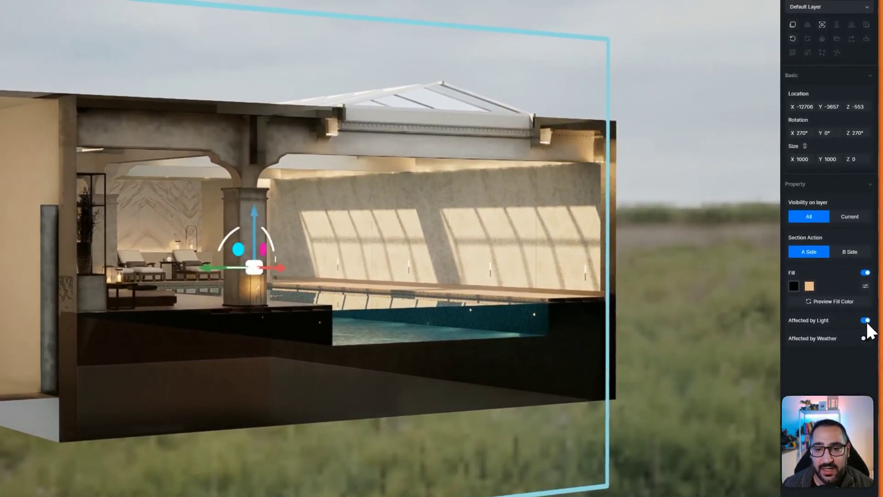
middle_click_drag(773, 322, 690, 253)
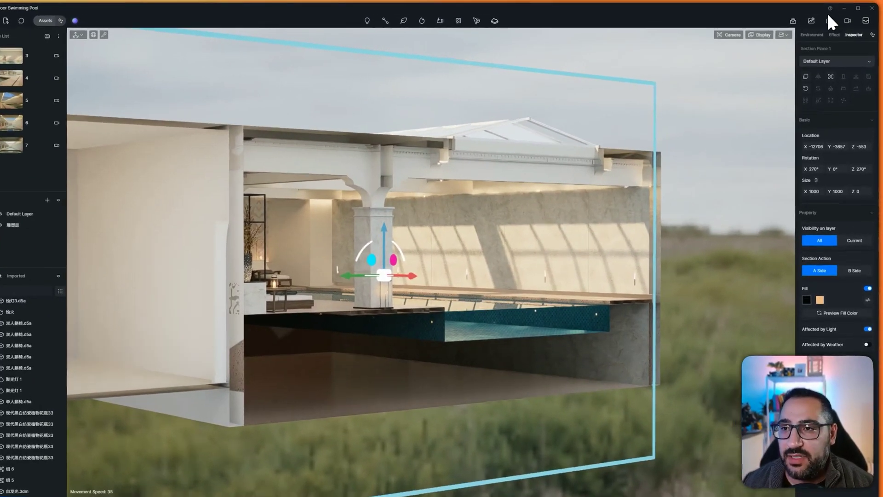
Step: Swing the Sun Azimuth in Environment, viewing the stairs and arched door
left_click(813, 34)
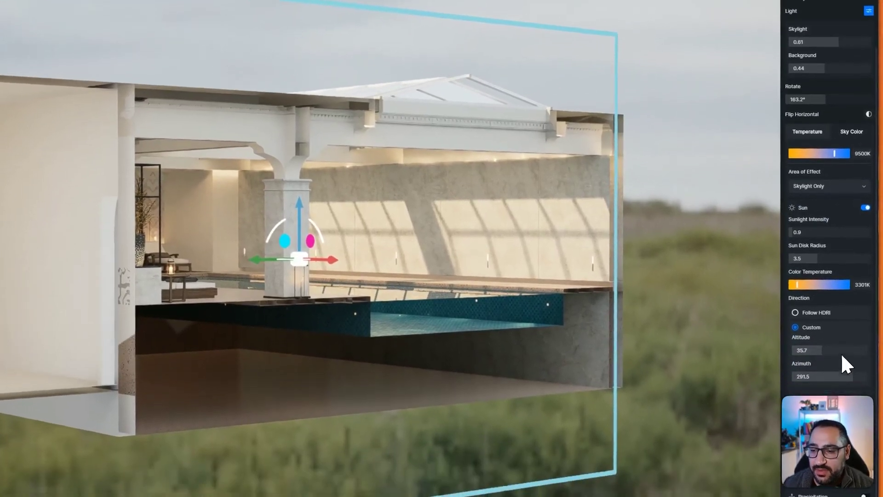
left_click_drag(844, 361, 830, 380)
right_click_drag(554, 278, 678, 294)
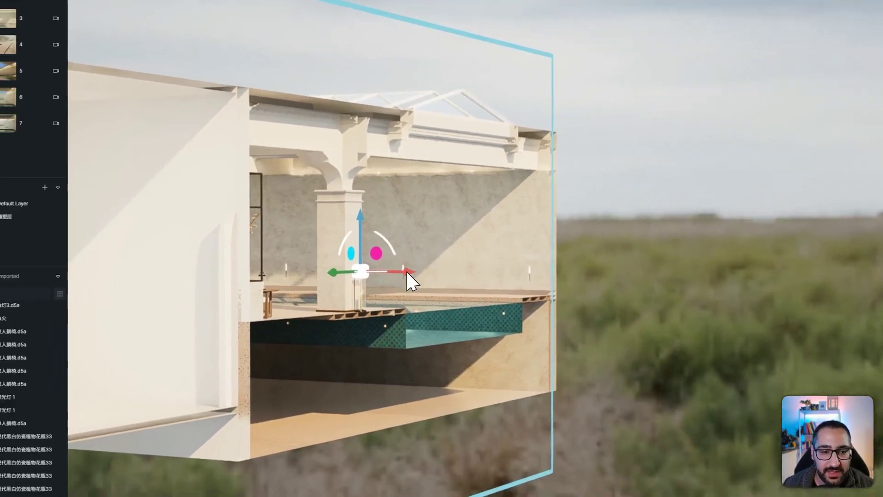
right_click_drag(411, 280, 467, 252)
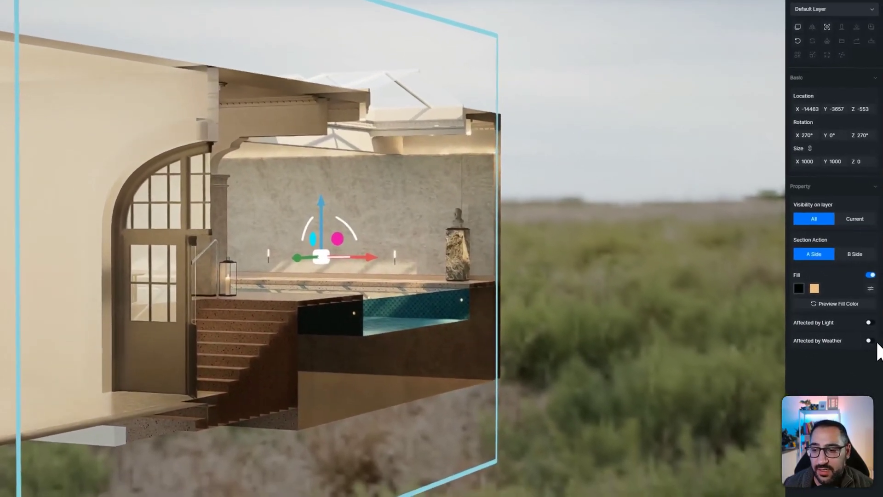
Step: Enable Affected by Light on the section cut and look down on the pool
left_click(868, 327)
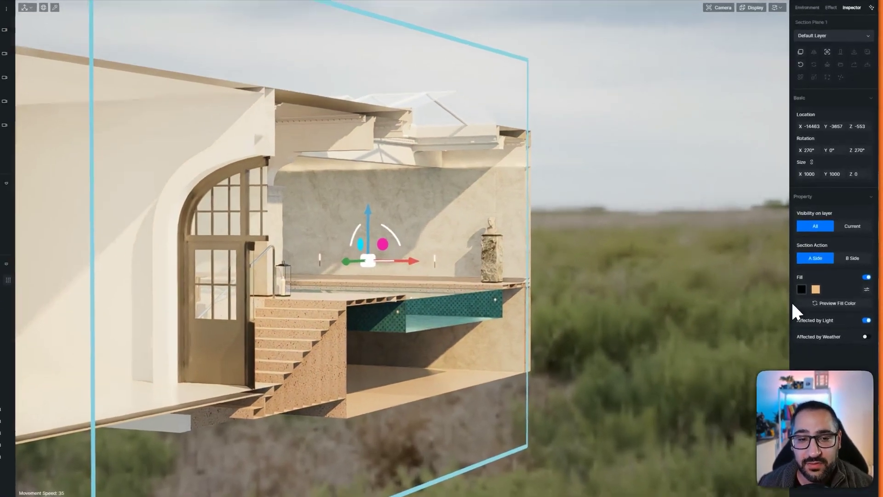
middle_click_drag(644, 266, 489, 318)
middle_click_drag(435, 287, 436, 269)
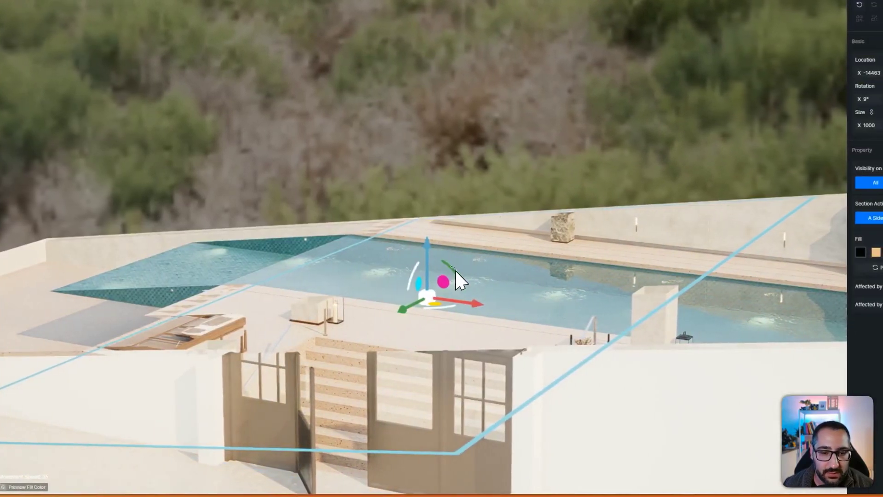
Step: Set the section plane's Rotation X to 0° so it cuts flat again
left_click_drag(501, 269, 466, 286)
left_click(866, 101)
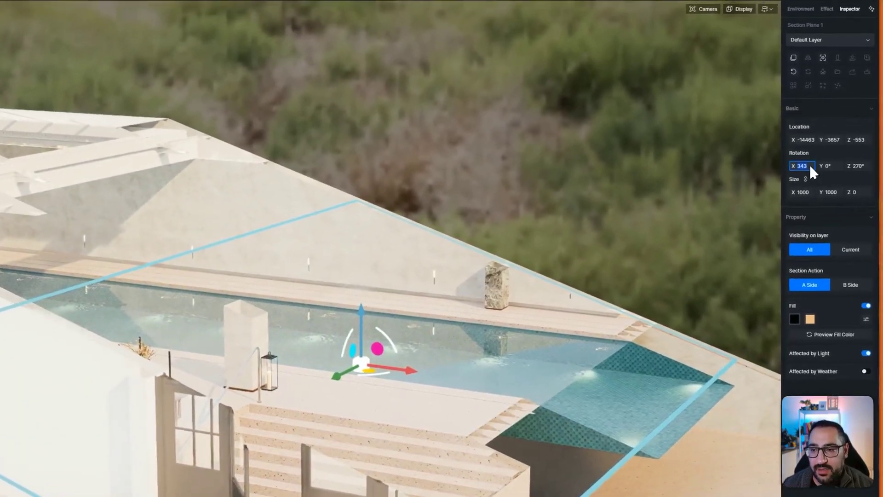
type("0")
key("Return")
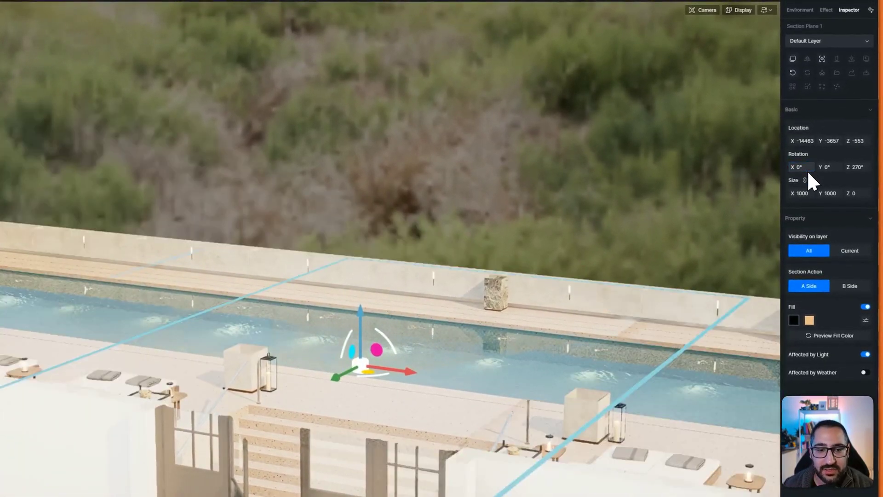
scroll(509, 253, "up", 5)
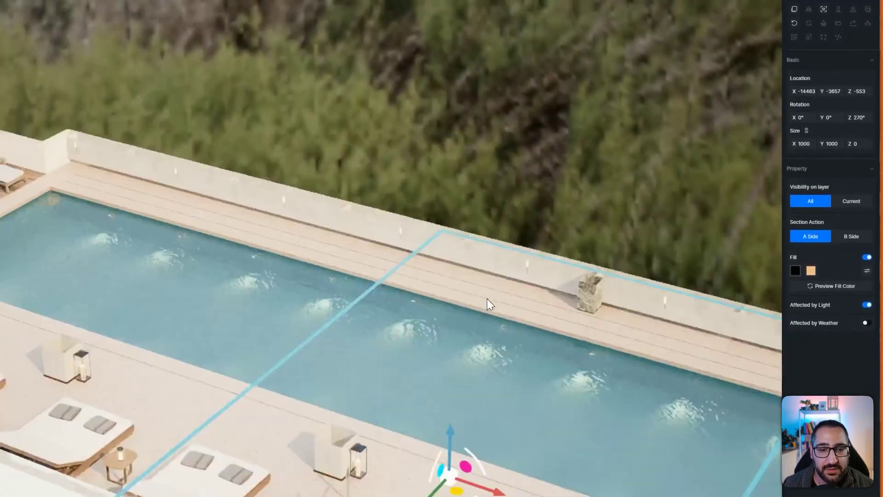
scroll(487, 299, "down", 5)
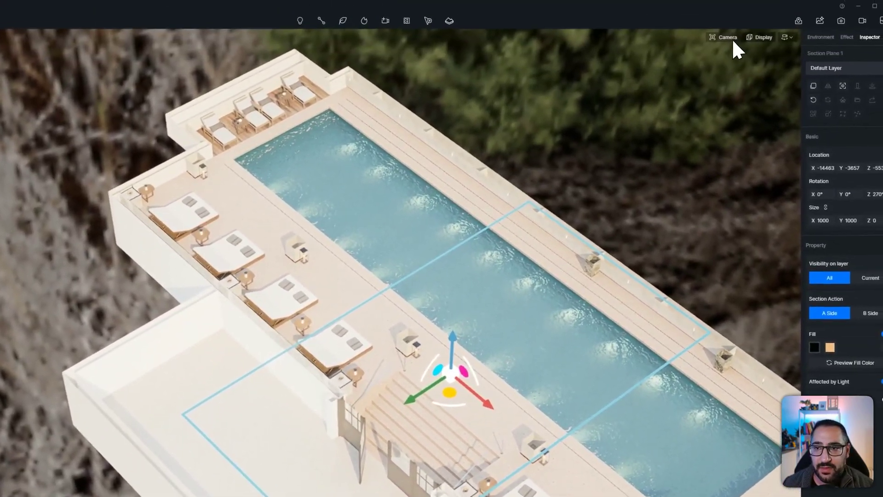
left_click(738, 7)
Step: Switch to the Top camera view and turn off Affected by Light for the section cut
left_click(710, 198)
left_click(866, 353)
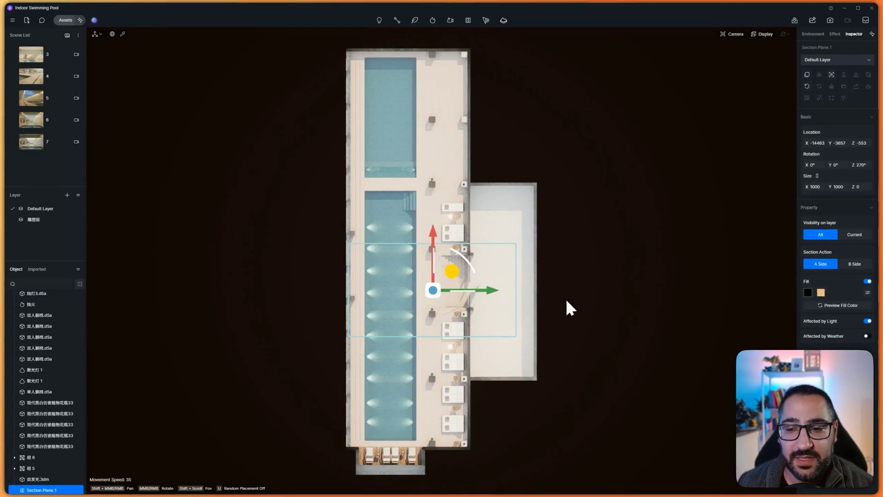
left_click(868, 321)
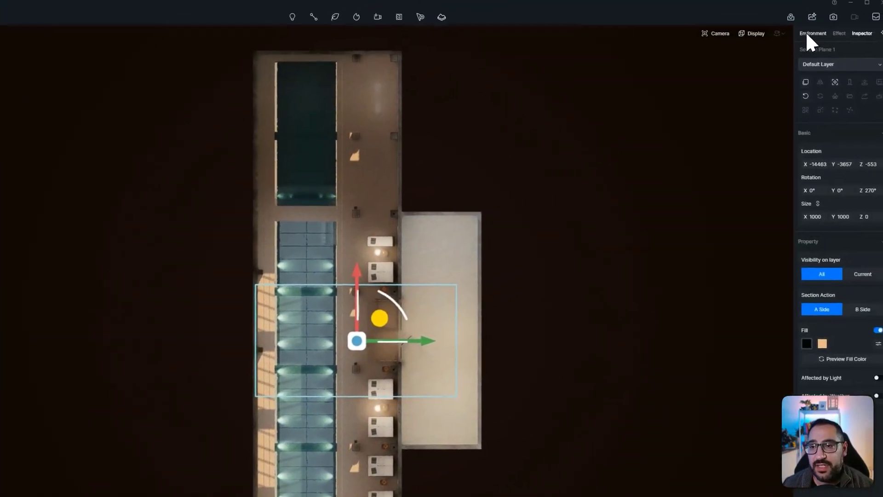
Step: Rotate the sun's azimuth, then re-enable Affected by Light on the section plane
left_click(810, 34)
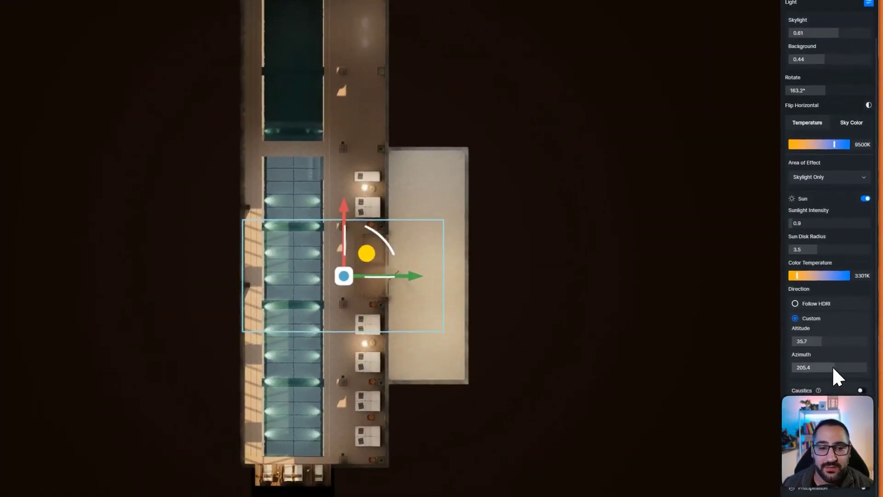
left_click_drag(846, 431, 832, 433)
mouse_move(820, 367)
left_mouse_down()
mouse_move(855, 367)
mouse_move(824, 372)
left_mouse_up()
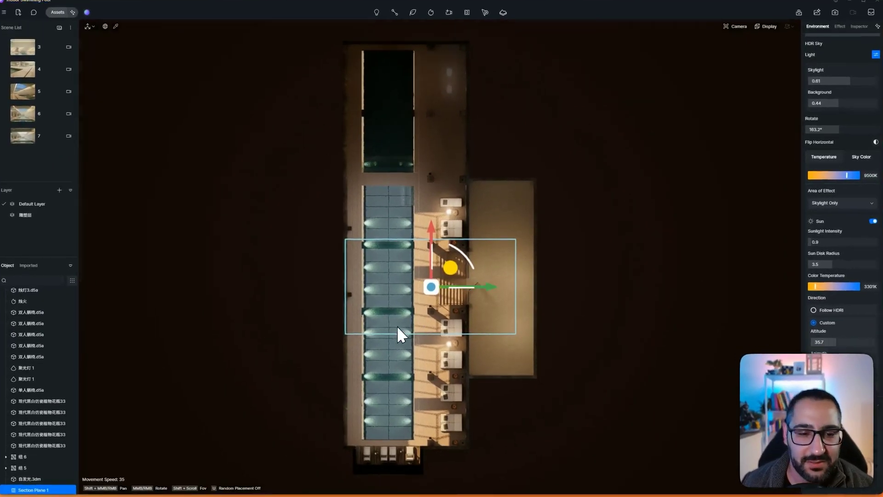
left_click(399, 330)
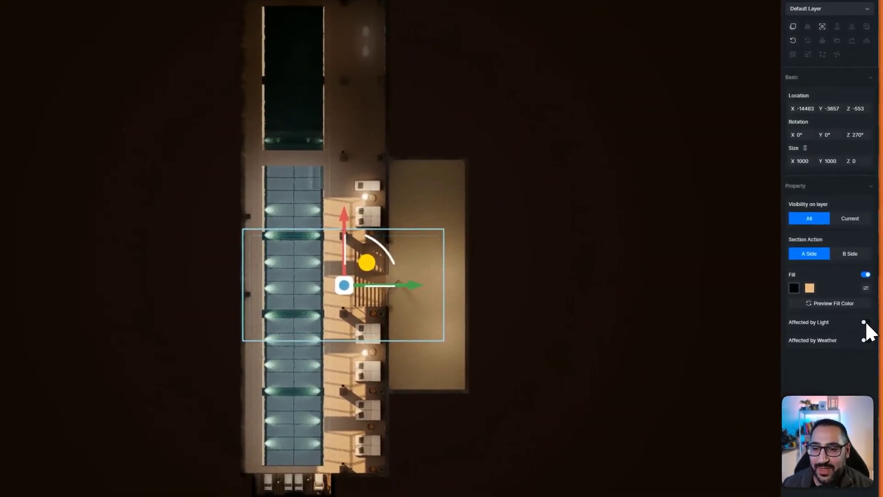
left_click(864, 323)
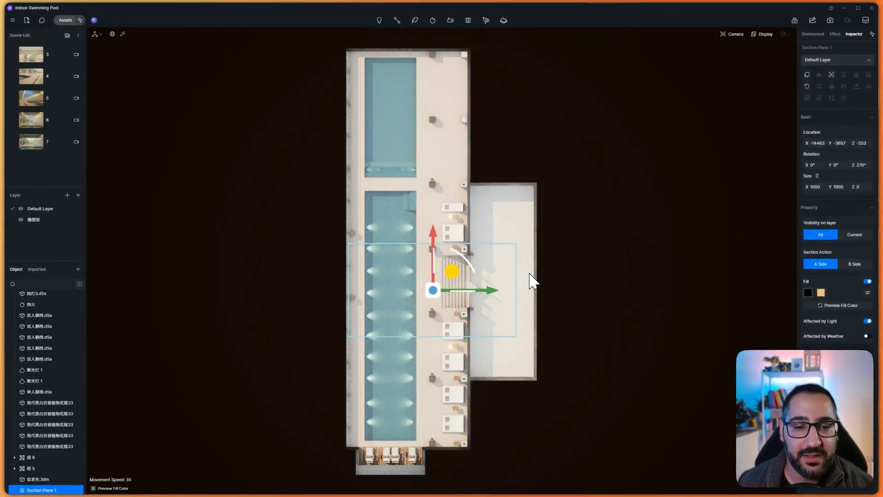
Step: Lower the camera exposure to about -0.31
scroll(440, 357, "up", 5)
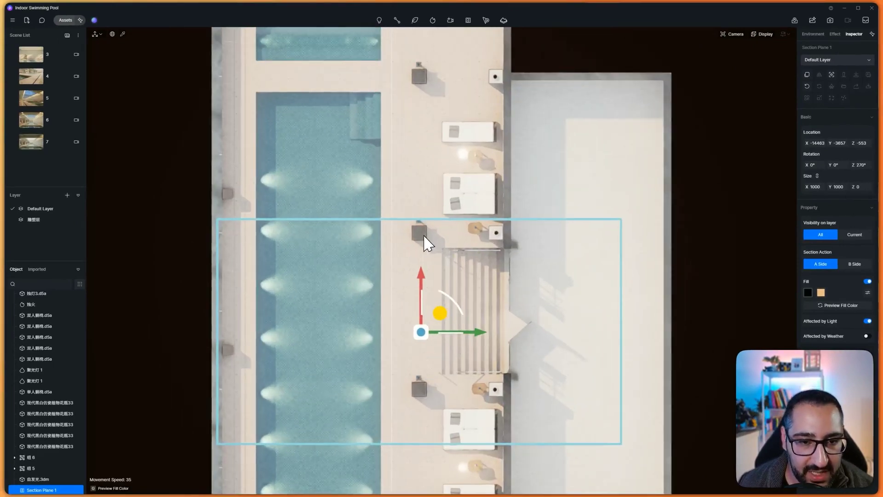
scroll(436, 248, "down", 5)
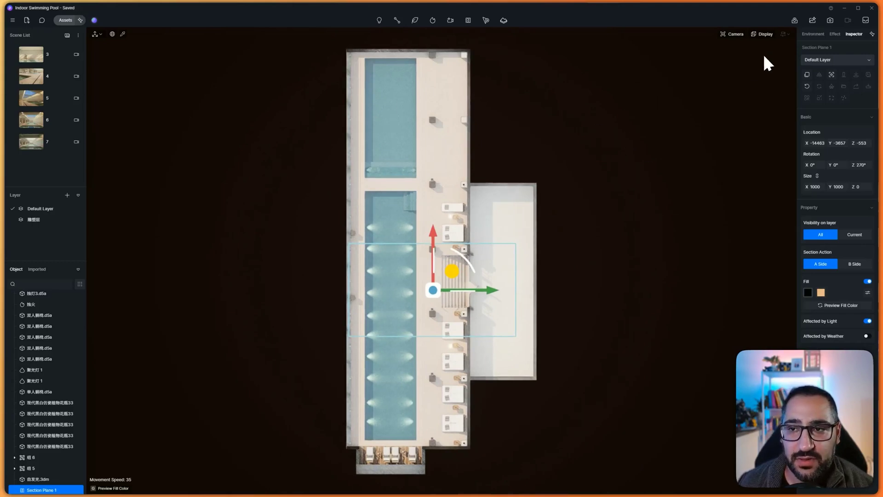
left_click(735, 35)
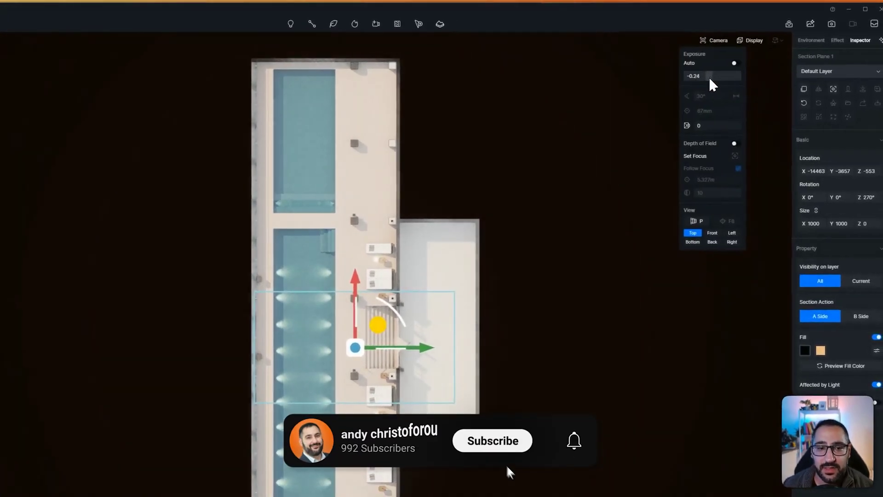
left_click_drag(707, 80, 704, 80)
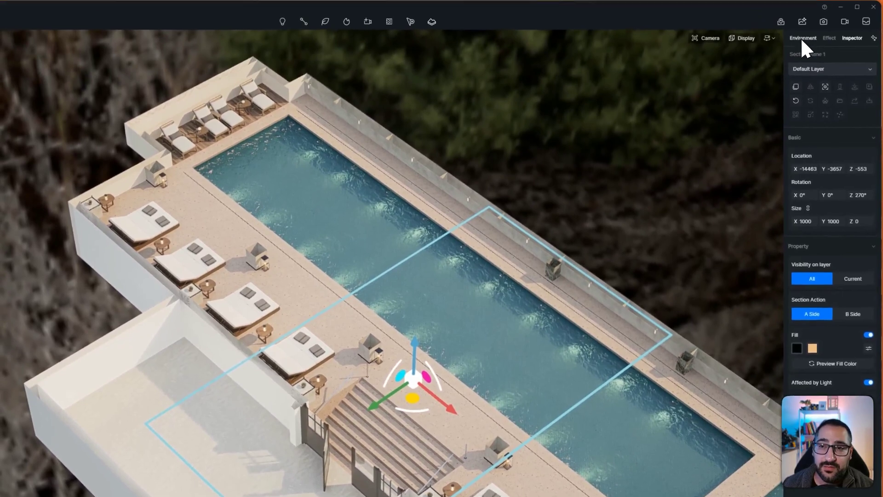
Step: Turn on precipitation in the Environment weather settings
left_click(803, 38)
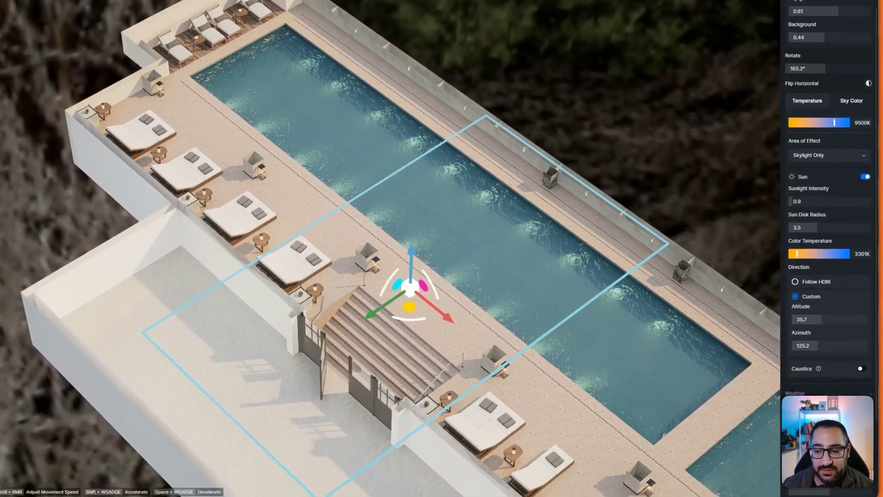
scroll(828, 322, "down", 4)
left_click(866, 374)
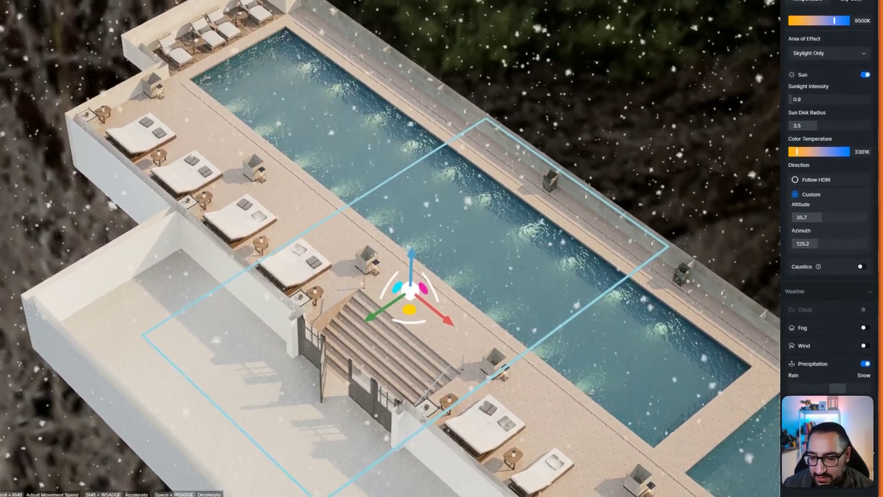
Step: Select Section Plane 1 and enable Affected by Weather
scroll(586, 280, "up", 5)
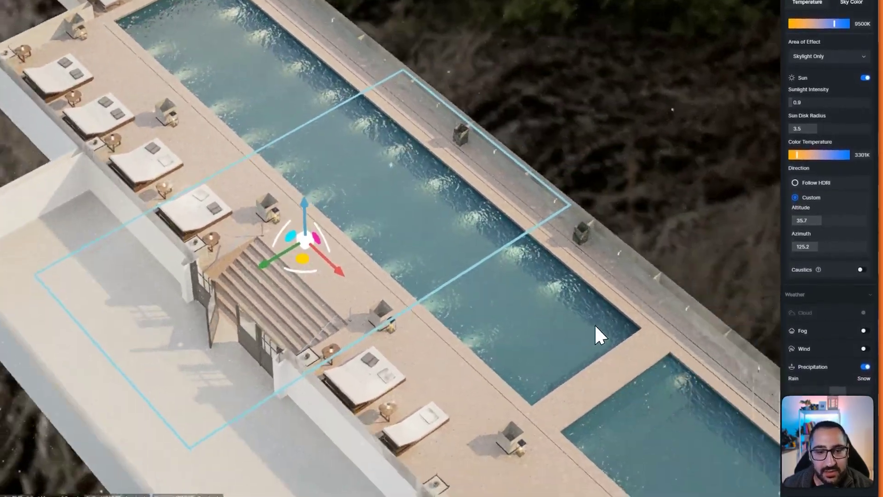
scroll(573, 297, "down", 5)
scroll(567, 280, "up", 5)
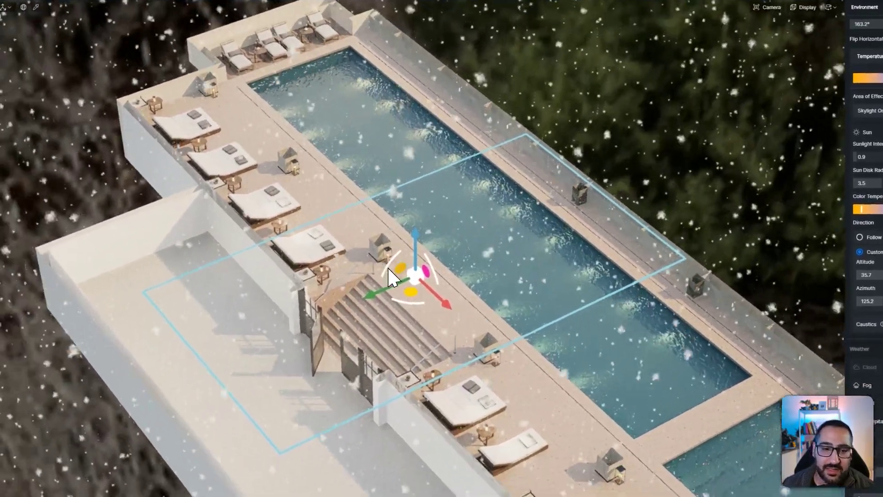
left_click(351, 231)
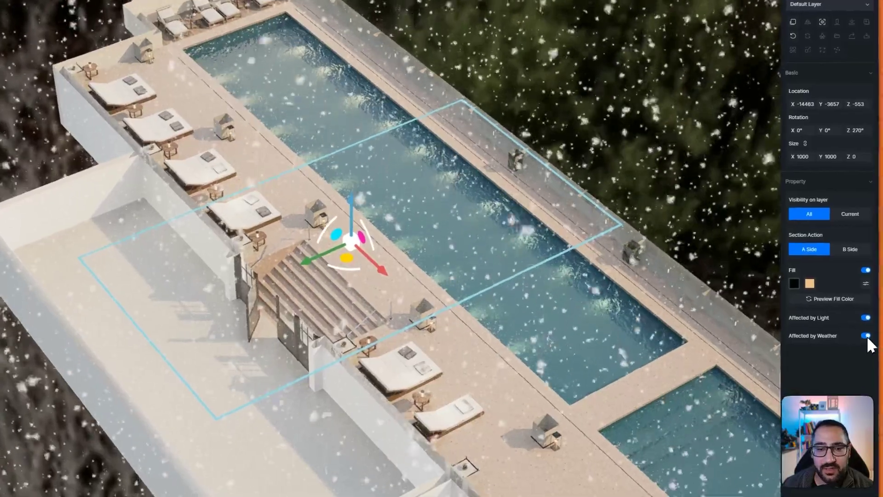
left_click(866, 335)
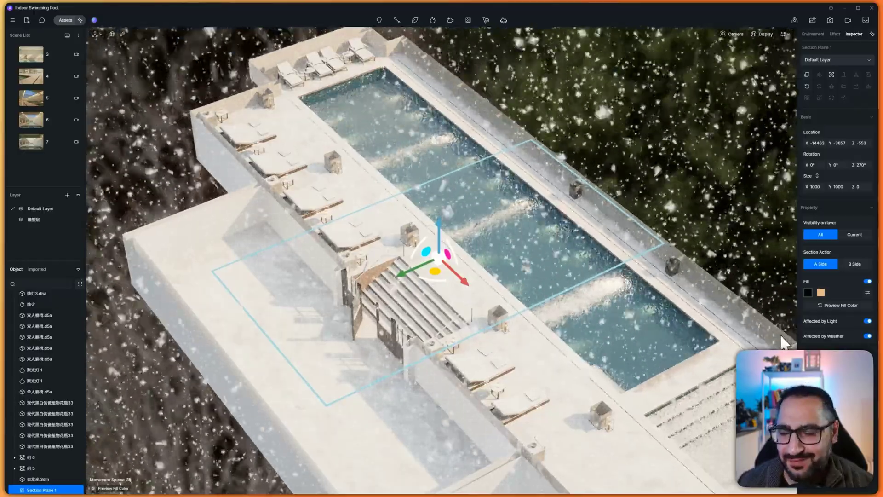
Step: Turn off Affected by Weather, then add Section Cube 1 on the pool roof and drag it across
left_click(868, 335)
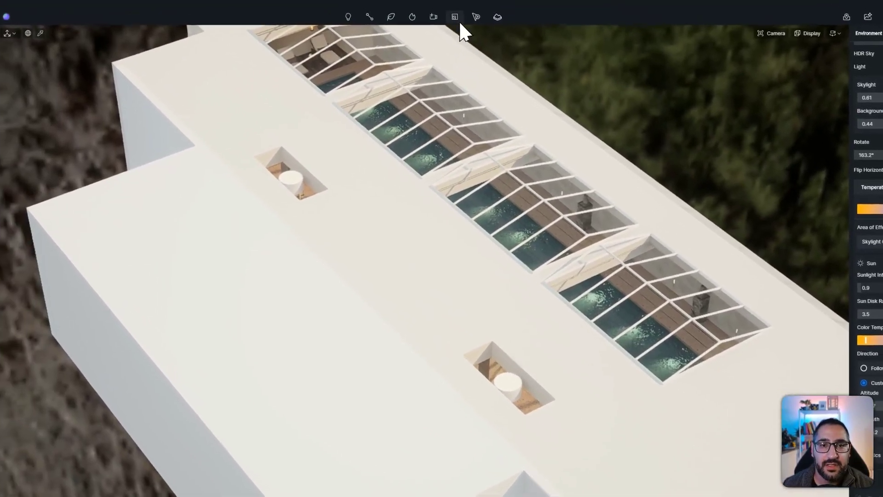
left_click(468, 21)
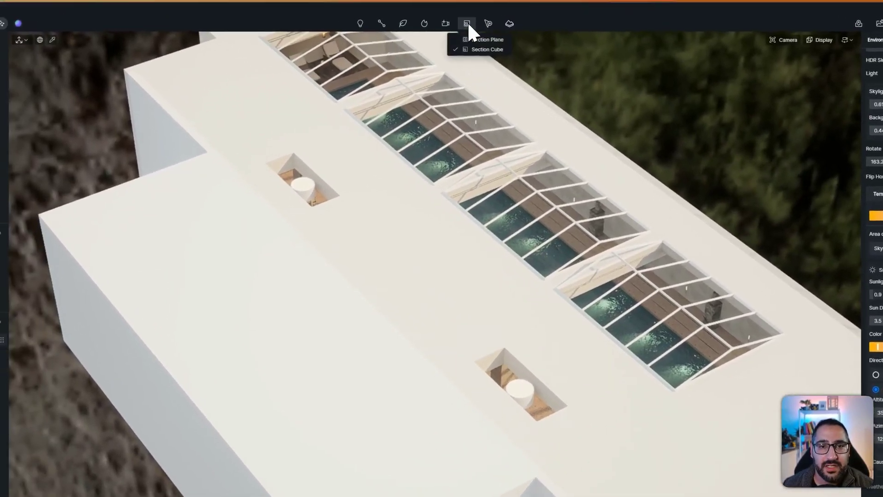
left_click(479, 49)
left_click(412, 248)
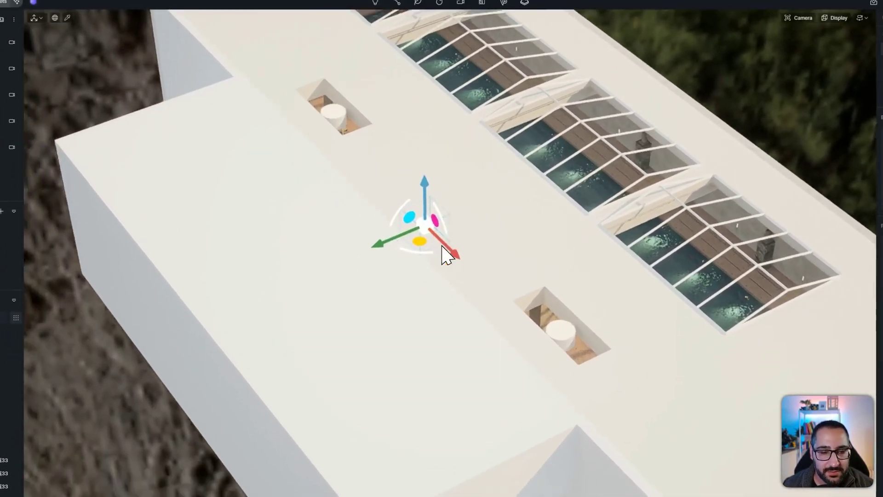
scroll(445, 257, "up", 2)
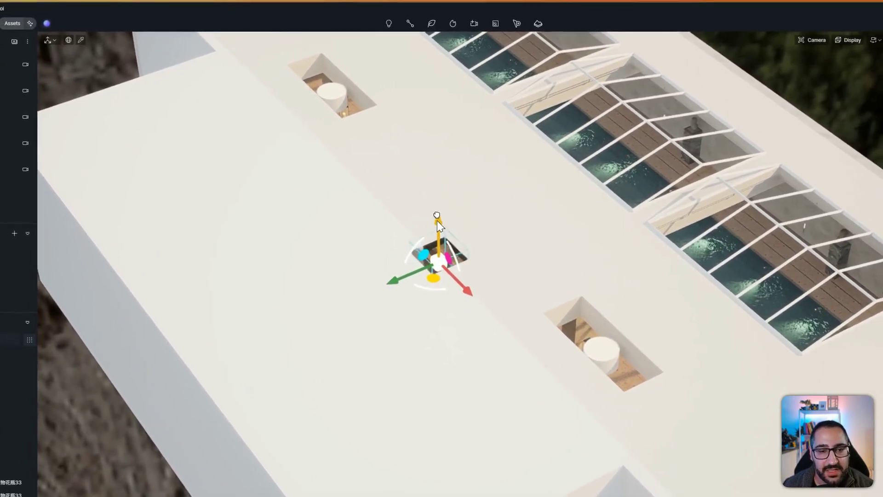
left_click_drag(428, 284, 532, 276)
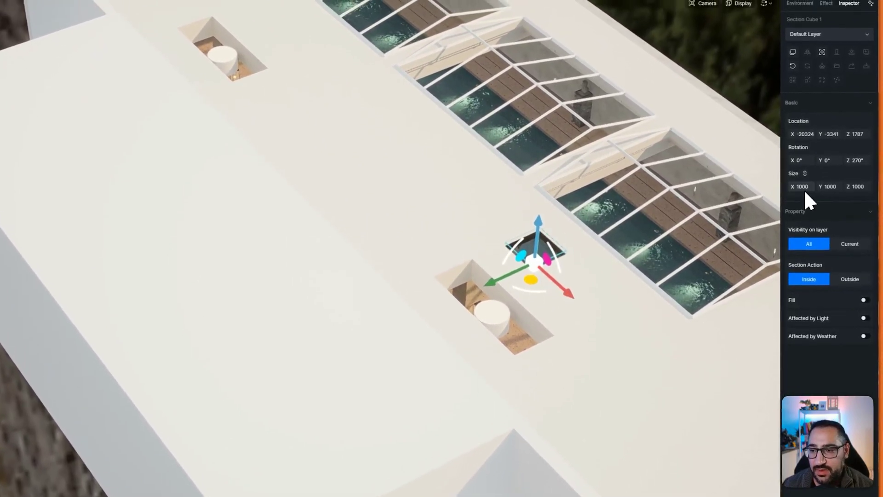
Step: Set the section cube's linked size to 10000 on every side
left_click(806, 166)
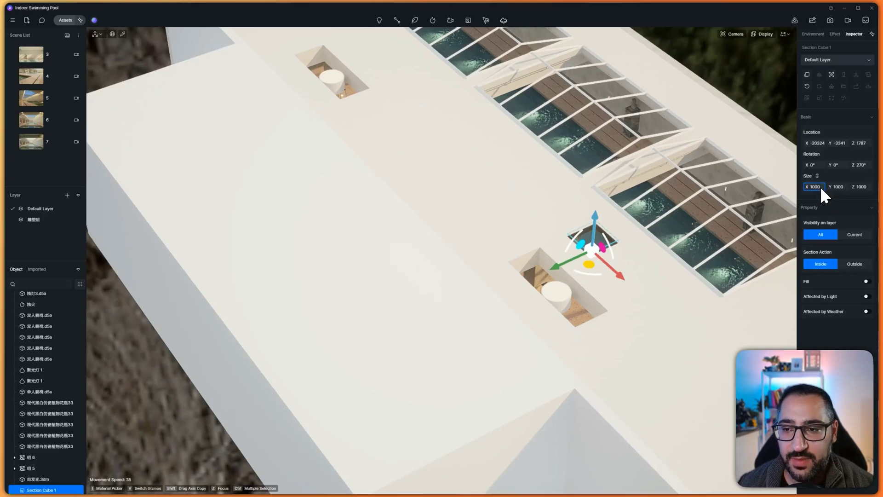
type("0")
key("Return")
scroll(537, 259, "down", 5)
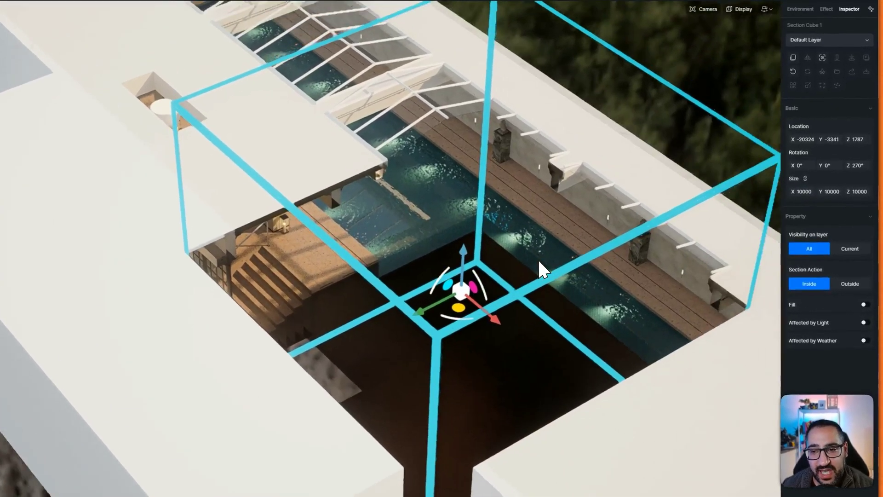
Step: Unlink the size lock, try a width of 1000, then restore the width to 10000
left_click(805, 170)
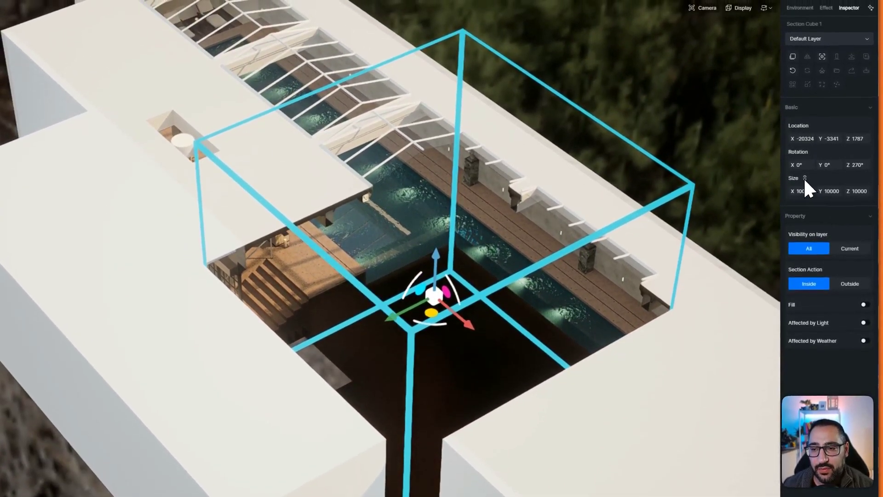
left_click(802, 184)
left_click(802, 190)
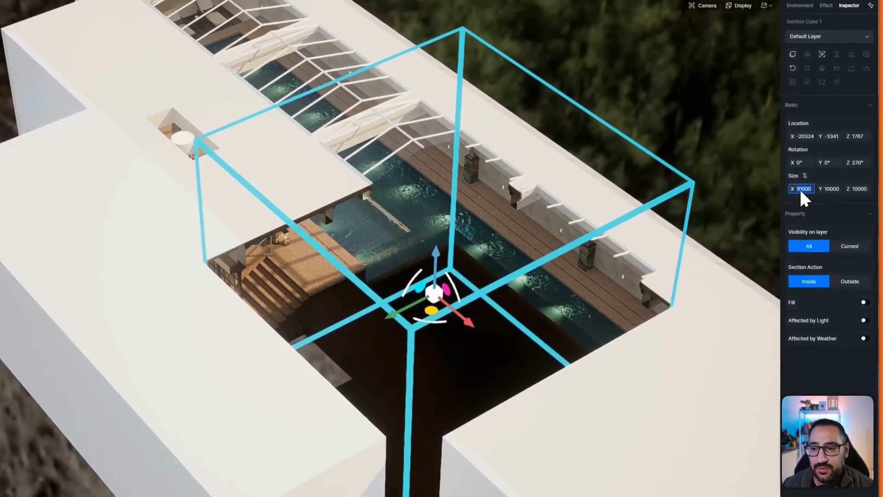
key("BackSpace")
key("Return")
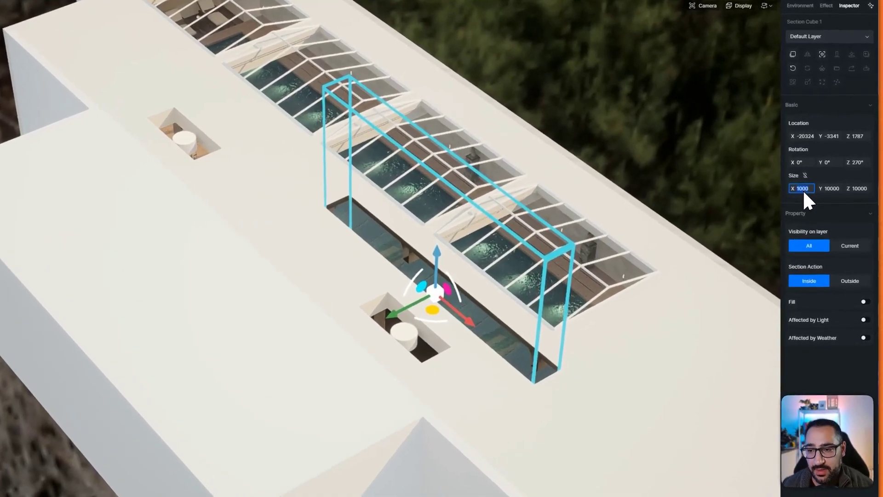
left_click(814, 187)
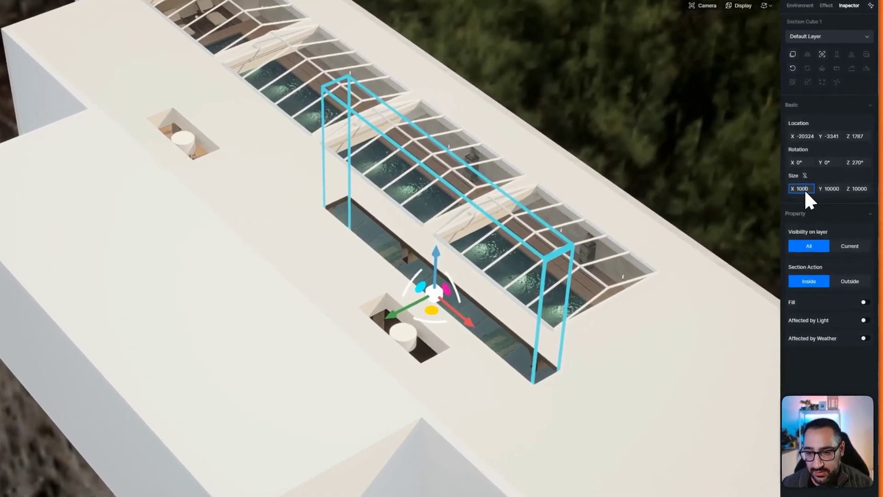
type("0")
key("Return")
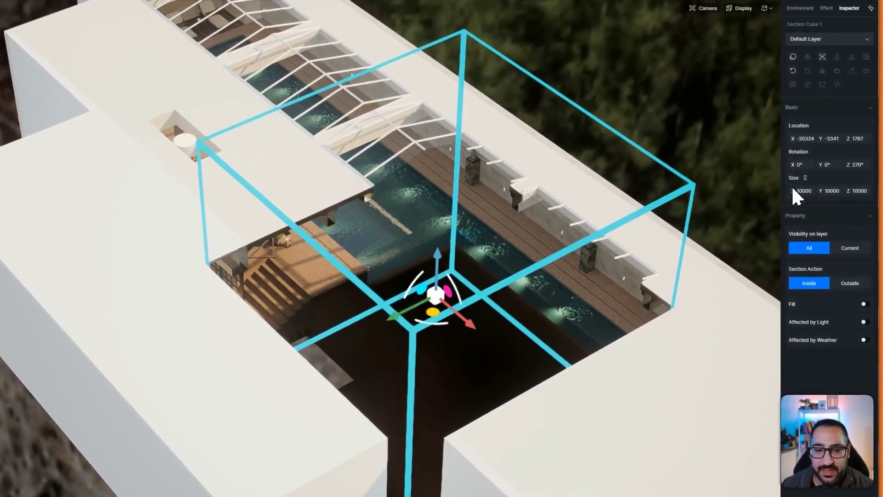
scroll(455, 267, "up", 3)
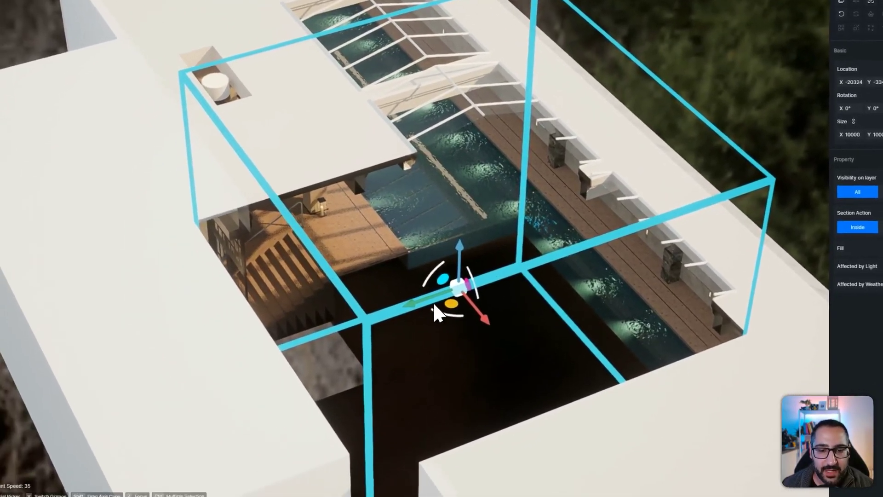
Step: Move the section cube along the building until it sits over the pool
left_click_drag(443, 306, 469, 219)
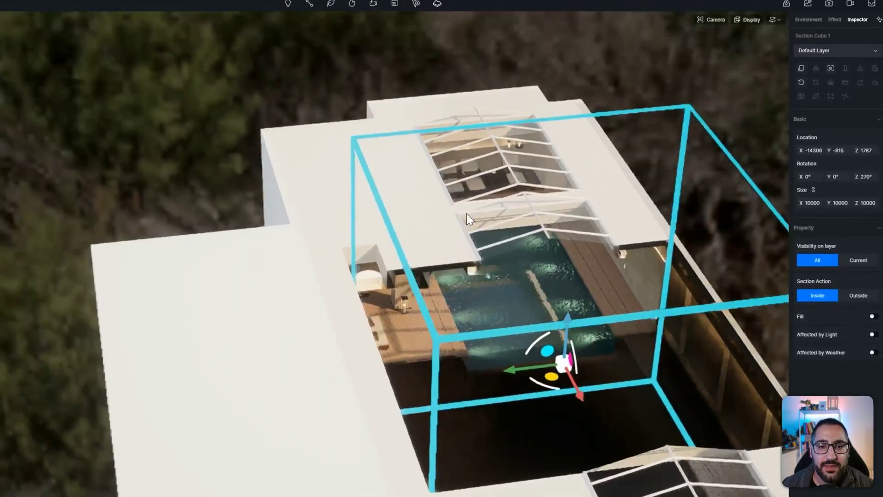
middle_click_drag(468, 218, 391, 276)
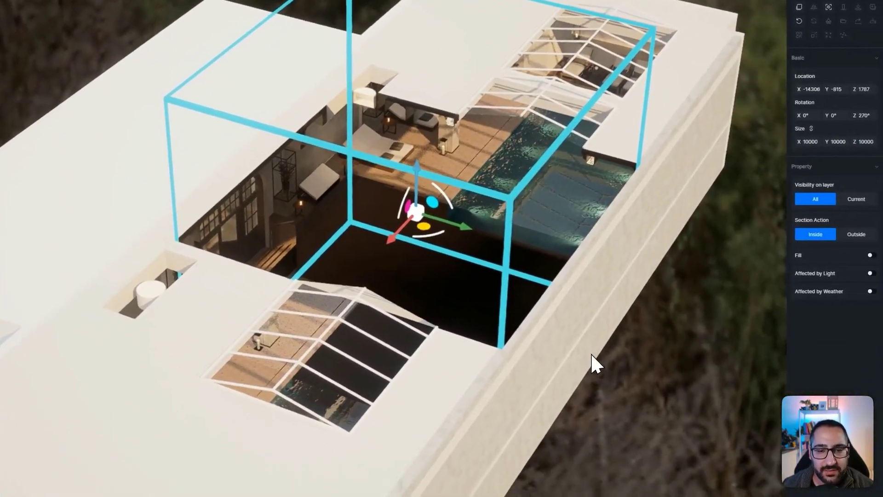
left_click_drag(441, 251, 479, 270)
middle_click_drag(479, 270, 394, 239)
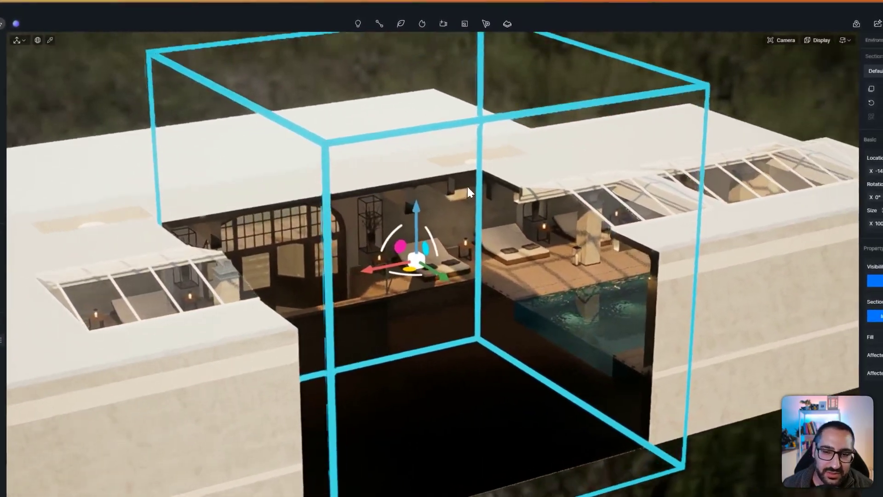
middle_click_drag(467, 185, 571, 164)
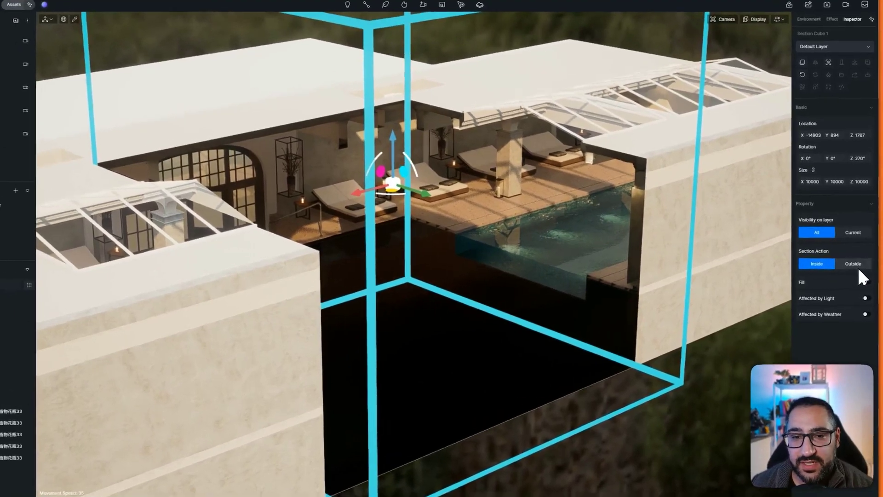
Step: Set Section Action to Outside to isolate the pool section, then preview the black fill
left_click(854, 263)
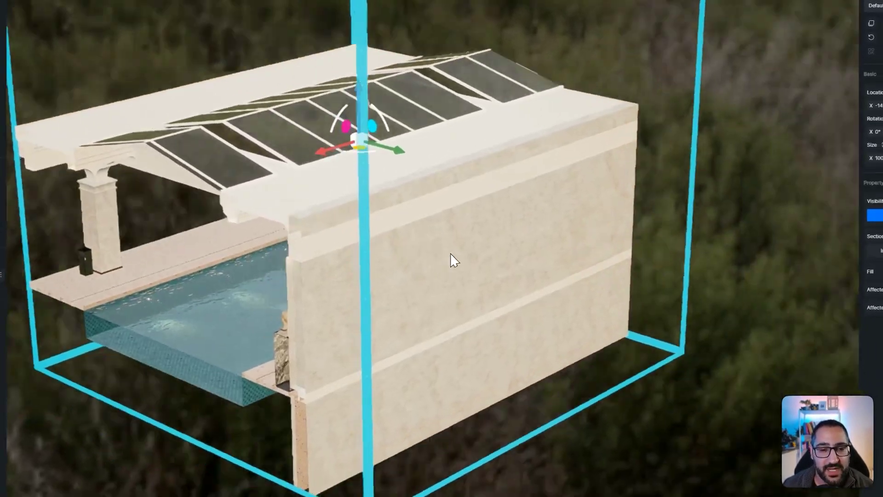
middle_click_drag(451, 254, 350, 250)
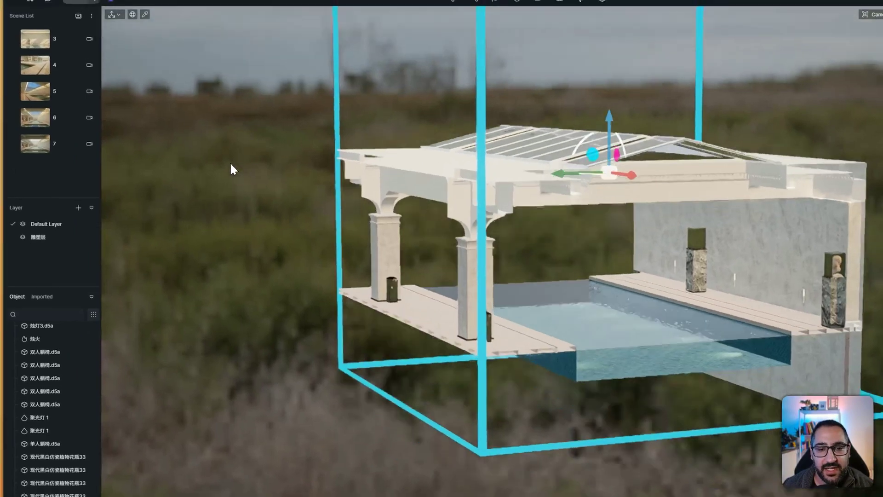
middle_click_drag(231, 164, 443, 165)
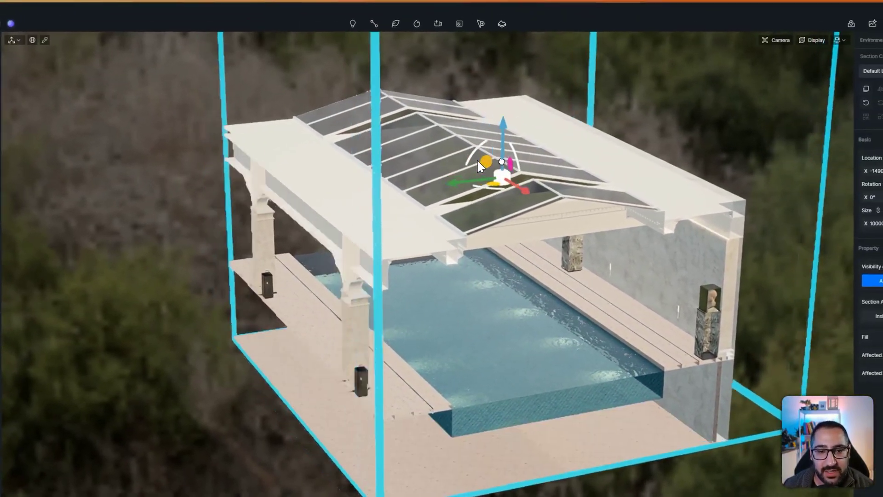
middle_click_drag(530, 146, 649, 182)
left_click_drag(538, 197, 549, 197)
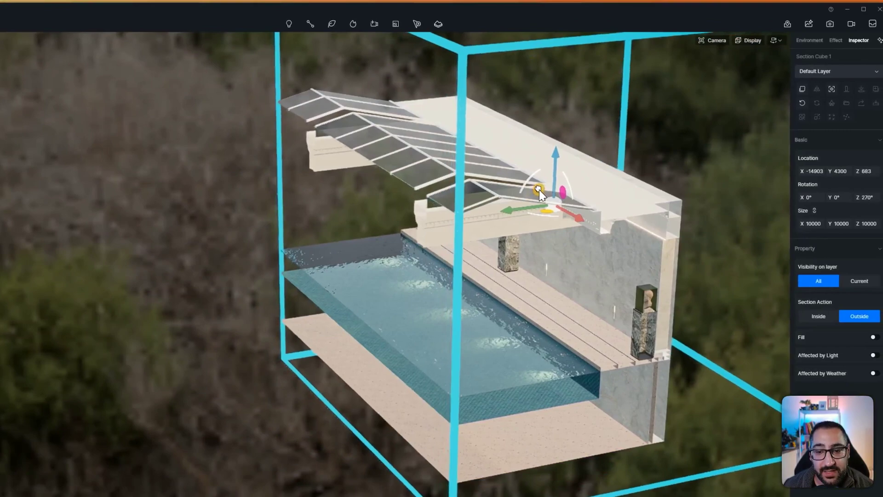
middle_click_drag(540, 193, 488, 241)
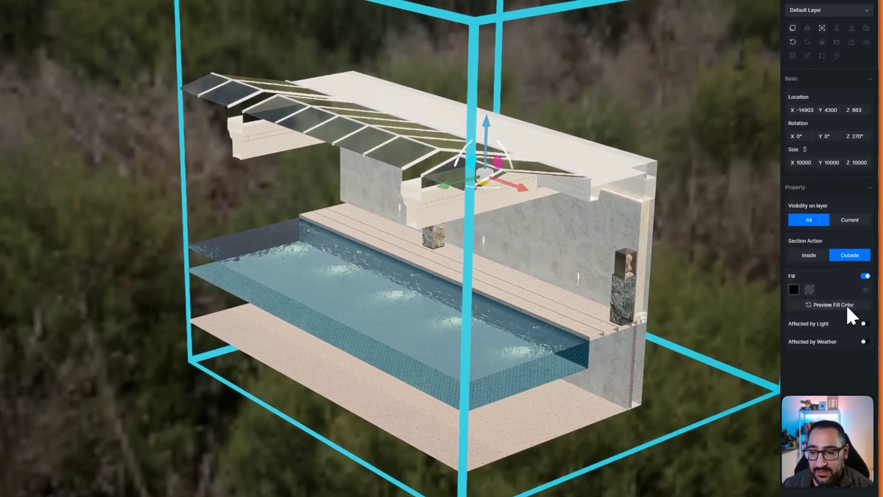
left_click(856, 304)
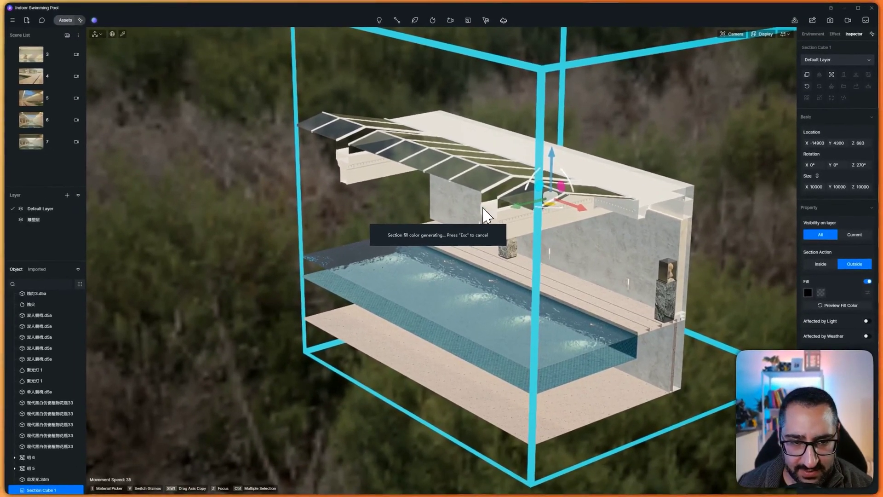
Step: Switch the sky to the Pure White HDRI preset and lower camera exposure to -0.45
right_click_drag(483, 213, 523, 248)
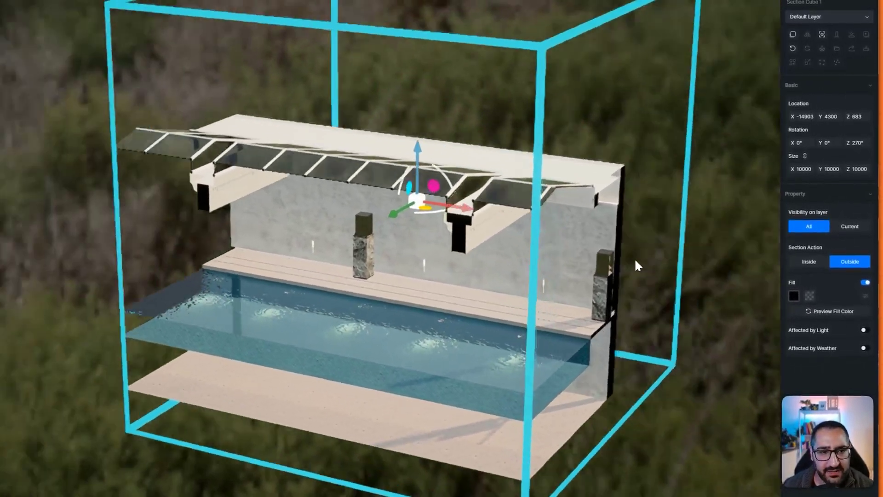
right_click_drag(635, 260, 710, 119)
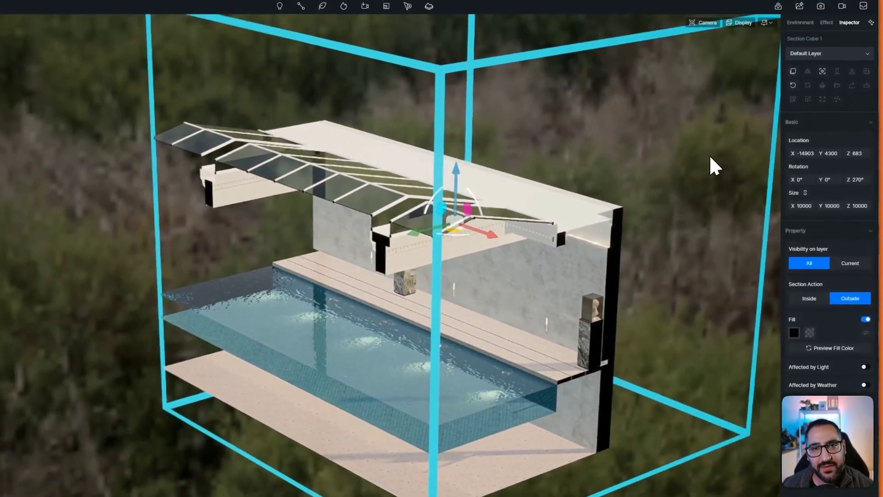
left_click(803, 24)
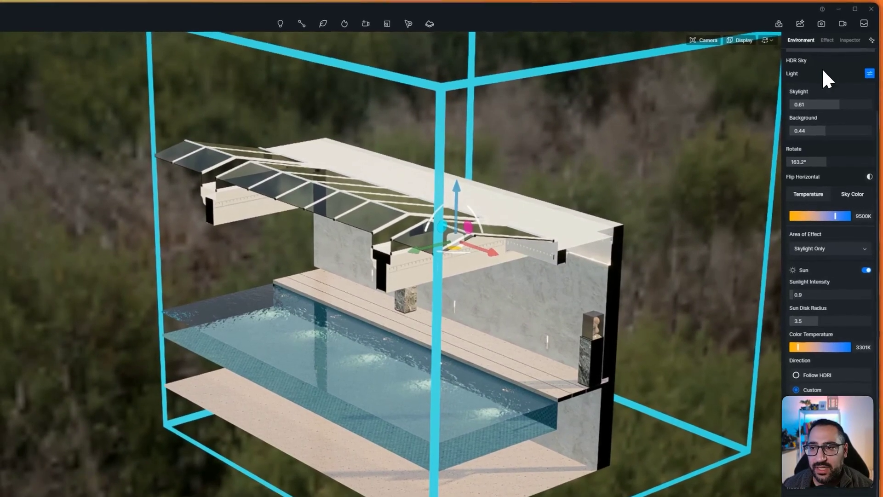
left_click(827, 80)
left_click(830, 100)
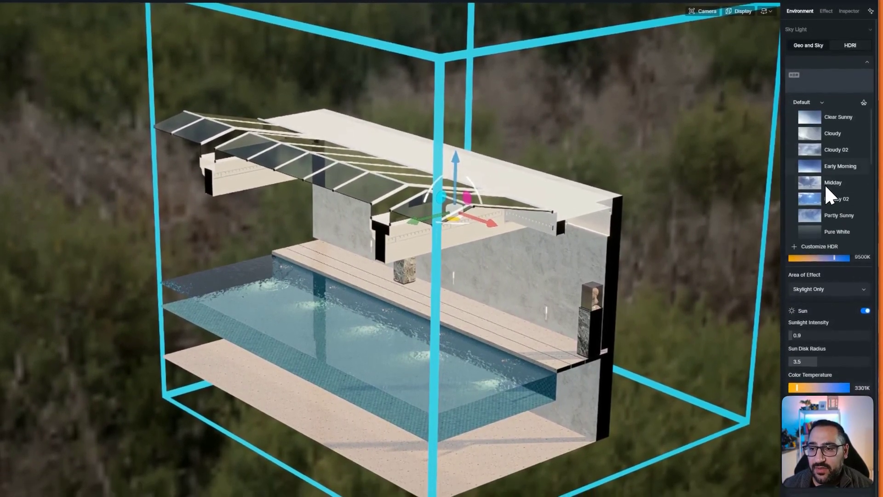
scroll(823, 184, "down", 1)
left_click(821, 217)
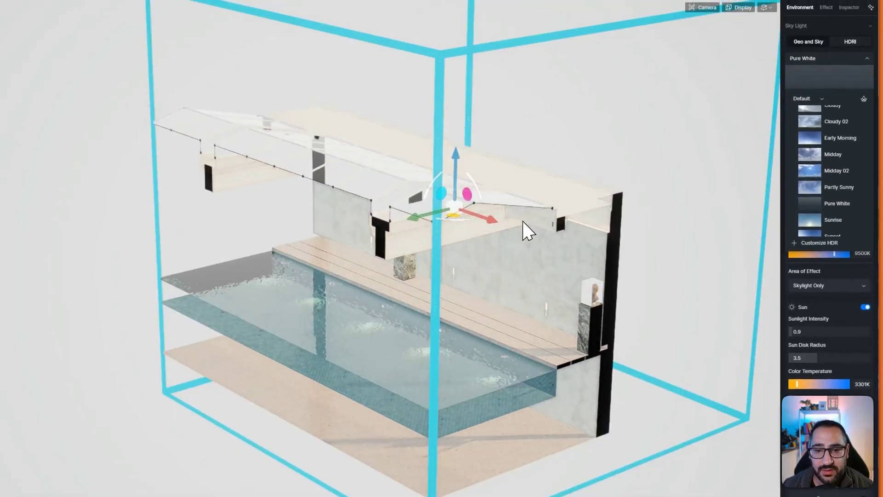
left_click(716, 7)
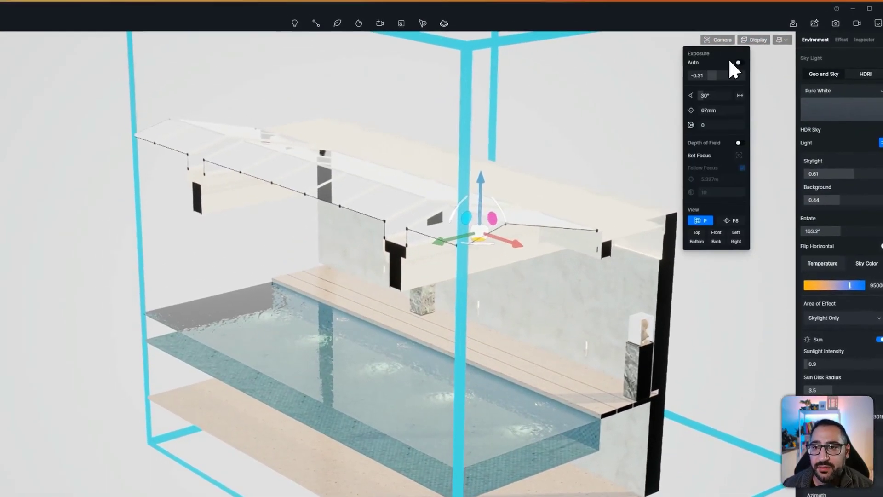
left_click_drag(707, 78, 703, 80)
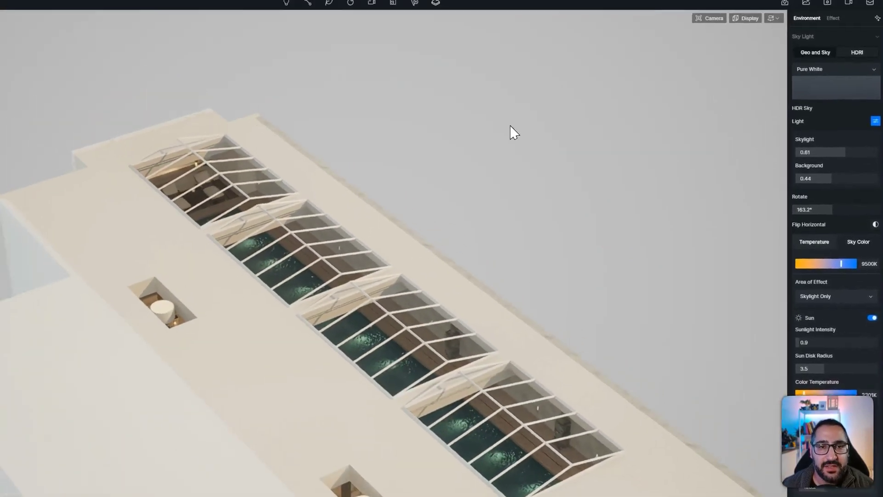
Step: Add a section plane over the skylight roof and lower it to cut the roof away
left_click(393, 3)
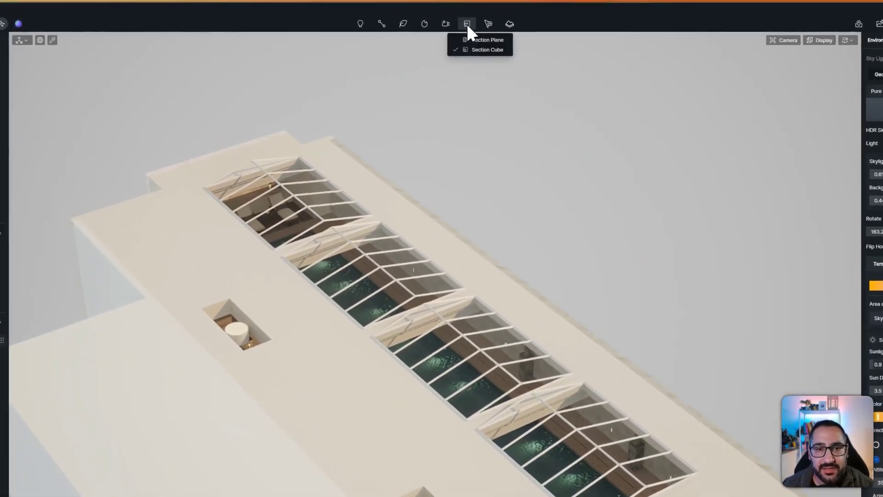
left_click(486, 41)
left_click(416, 289)
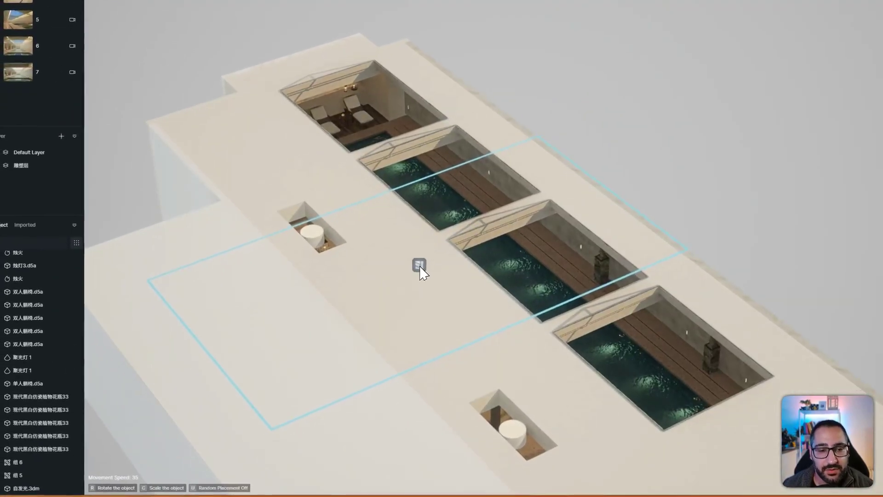
left_click_drag(431, 241, 430, 250)
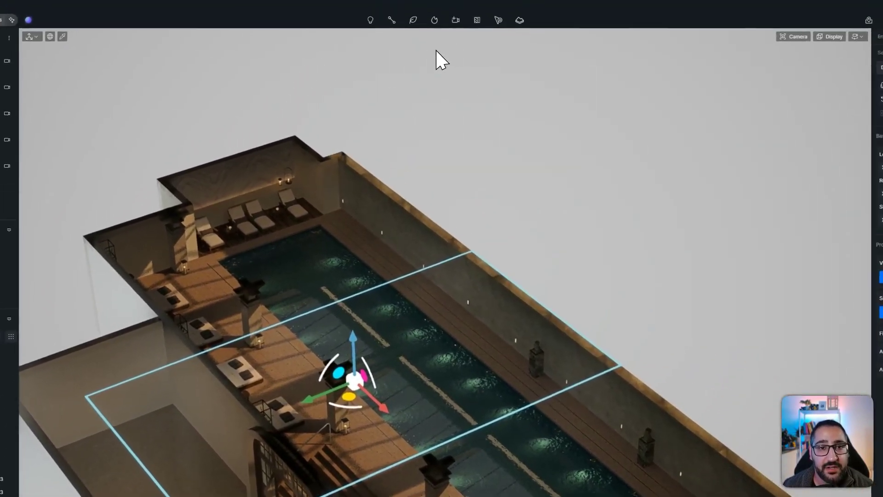
Step: Try a section cube around one room, then rotate and reselect the section plane
left_click(471, 21)
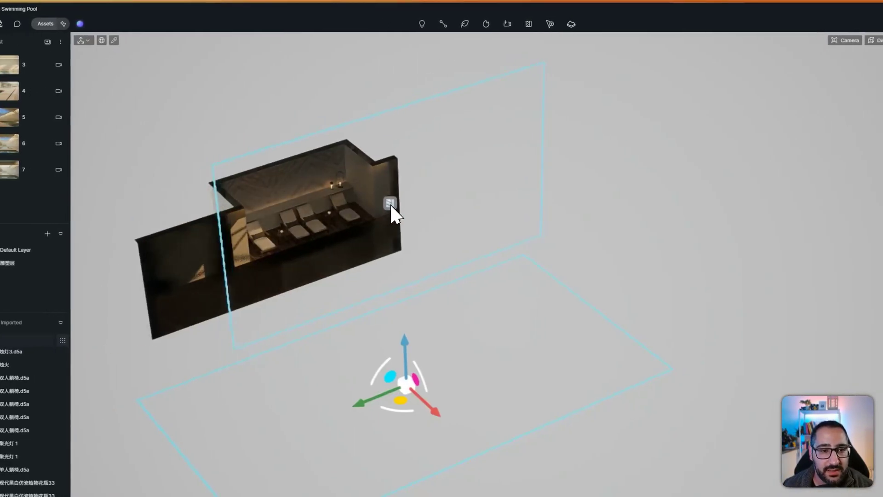
left_click(352, 250)
right_click_drag(430, 239, 463, 263)
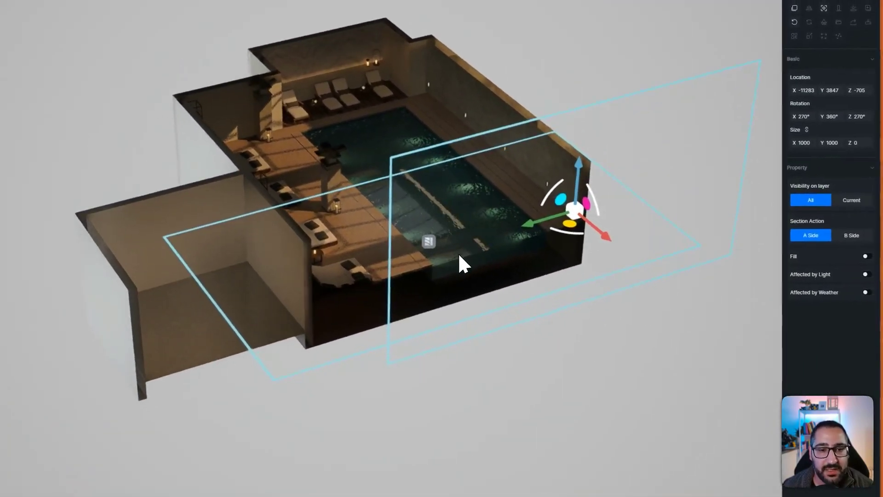
scroll(458, 252, "up", 3)
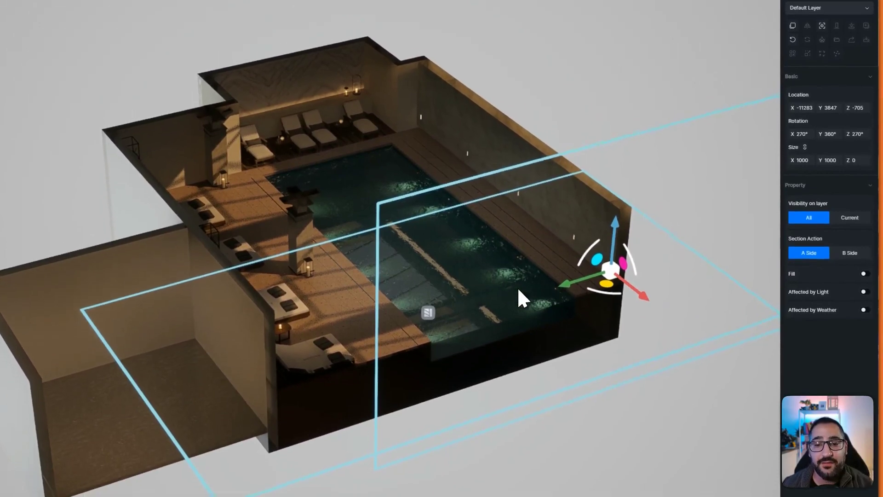
right_click_drag(519, 296, 497, 257)
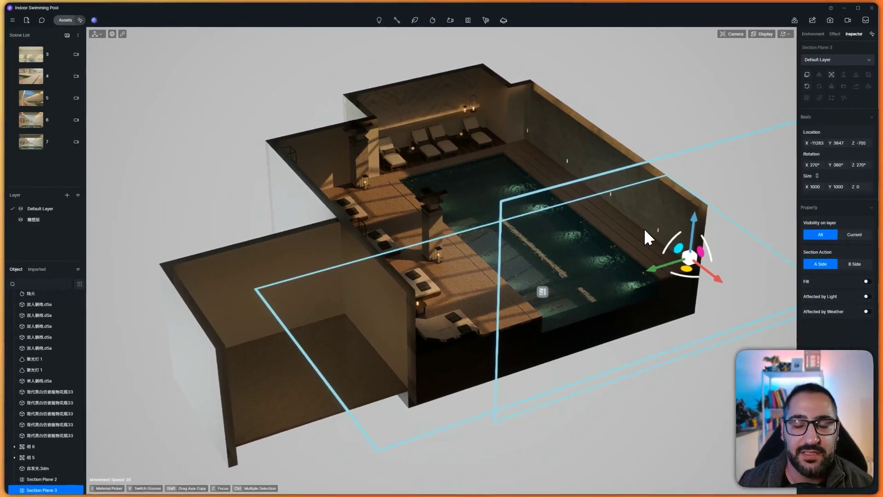
left_click_drag(686, 269, 619, 277)
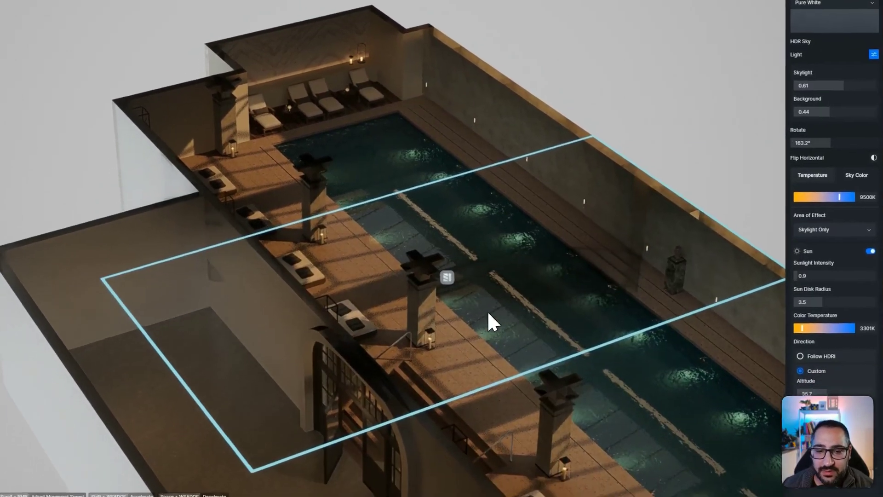
left_click(449, 276)
right_click_drag(515, 240, 547, 252)
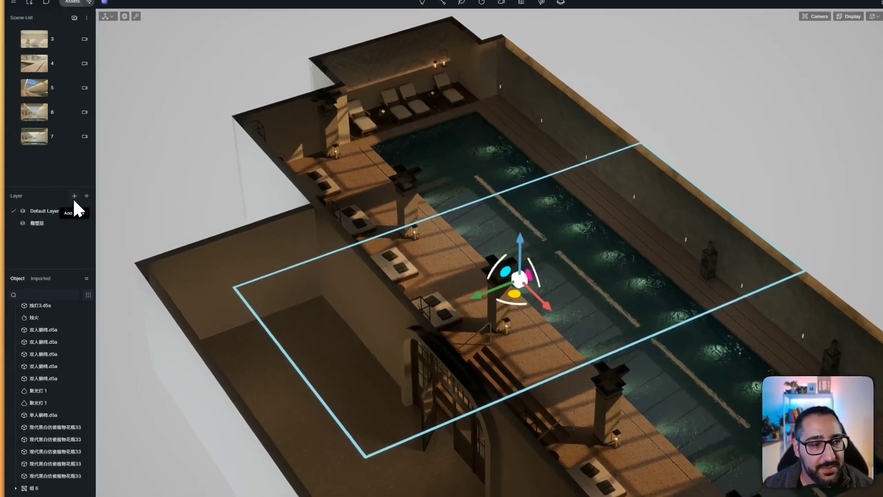
Step: Add a new layer named 'Section'
left_click(67, 195)
double_click(36, 231)
type("Section")
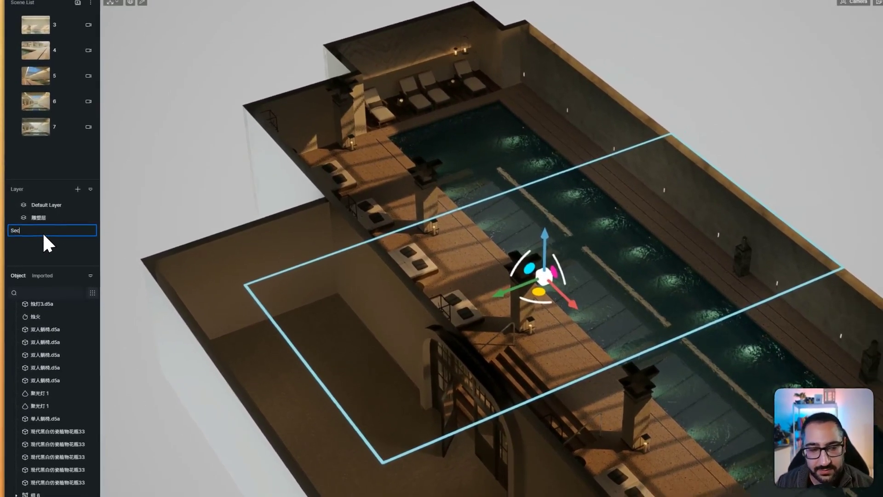
key("Return")
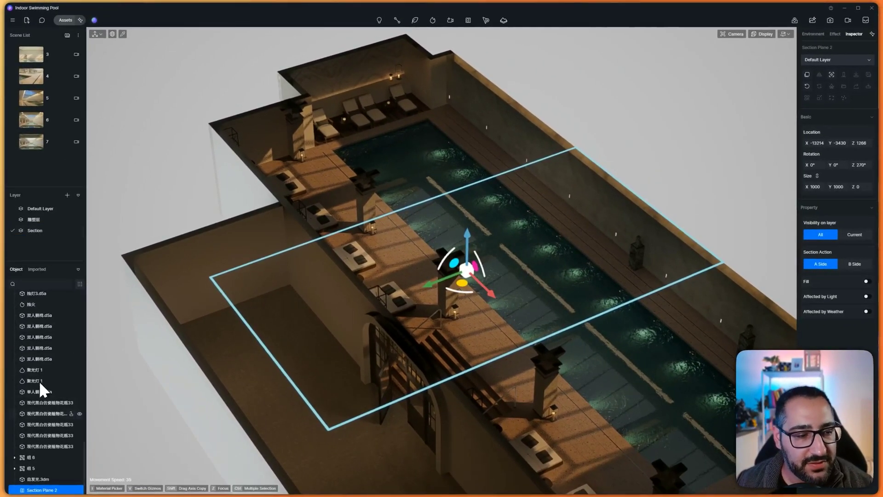
Step: Filter the object list to section objects only, then back to all objects
scroll(52, 357, "up", 5)
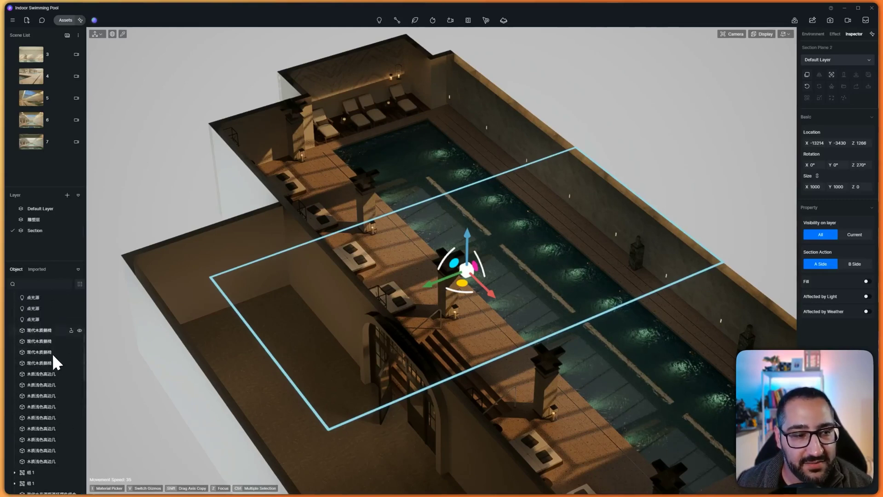
left_click(79, 284)
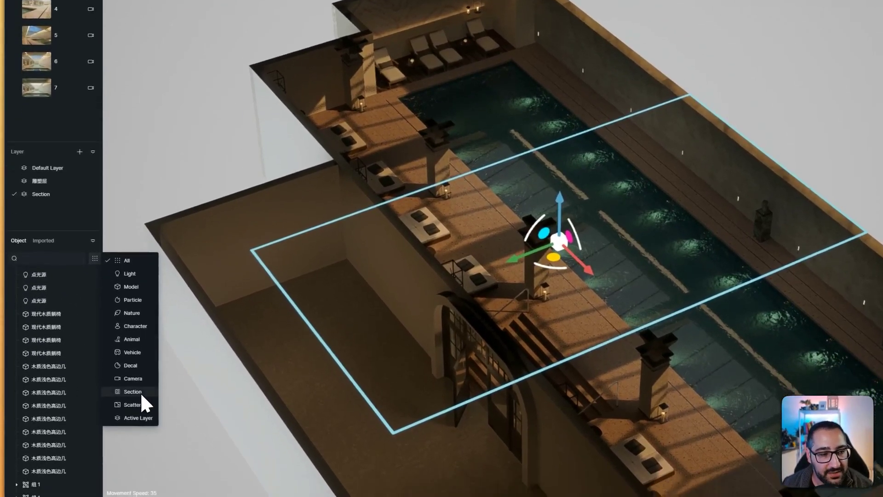
left_click(133, 415)
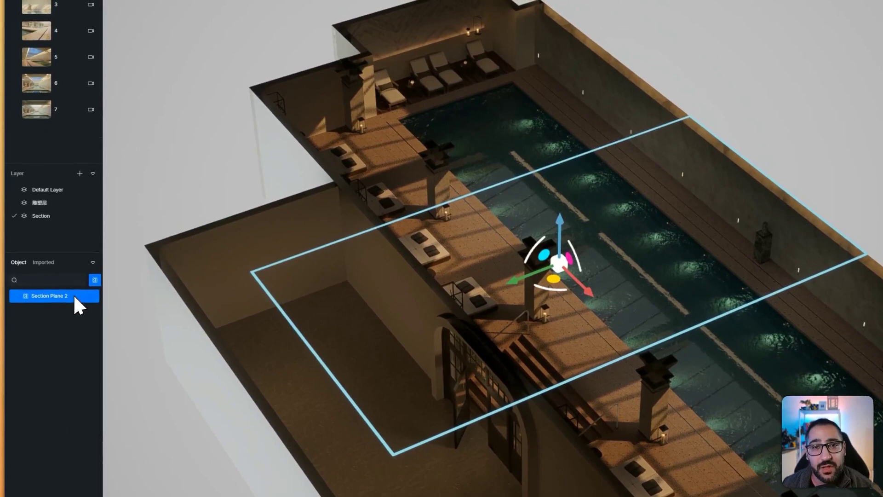
left_click(95, 280)
left_click(125, 284)
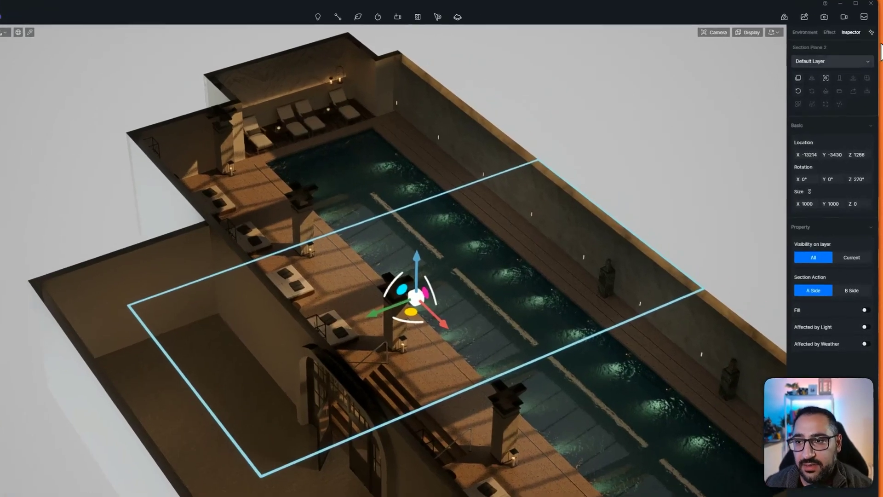
Step: Assign Section Plane 2 to the Section layer, test its visibility, and view scene 7
left_click(834, 59)
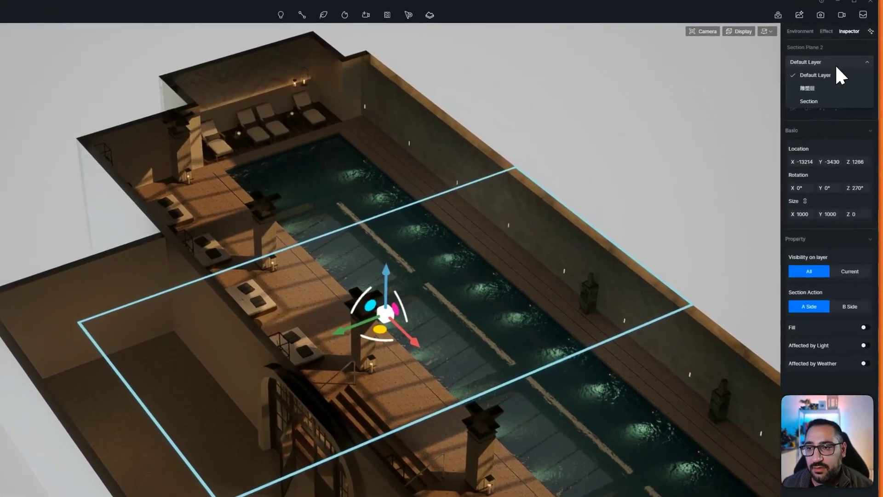
left_click(824, 93)
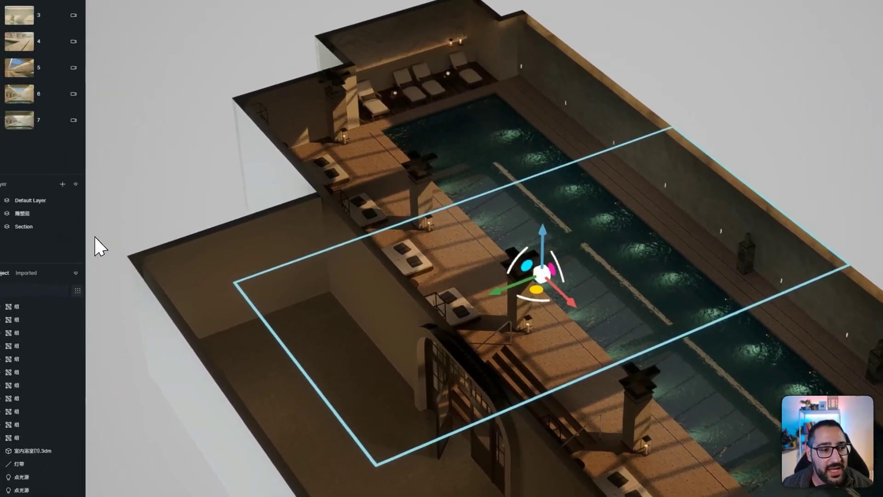
left_click(94, 231)
left_click(93, 231)
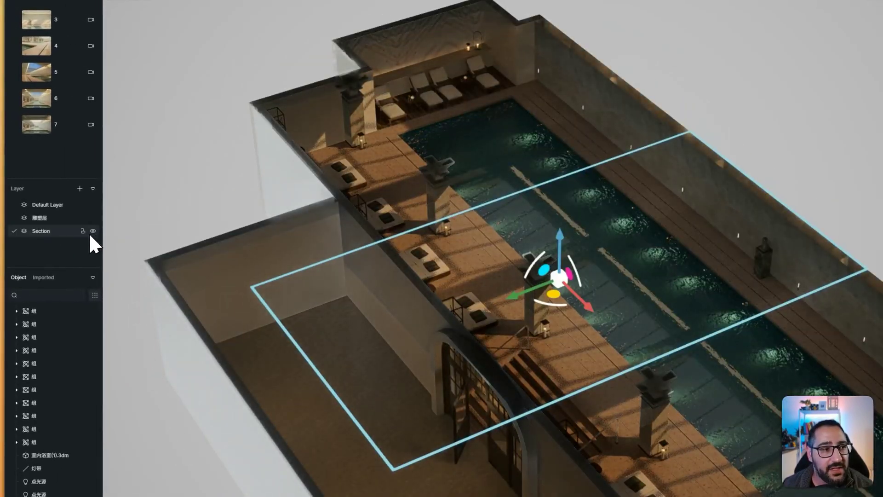
left_click(64, 144)
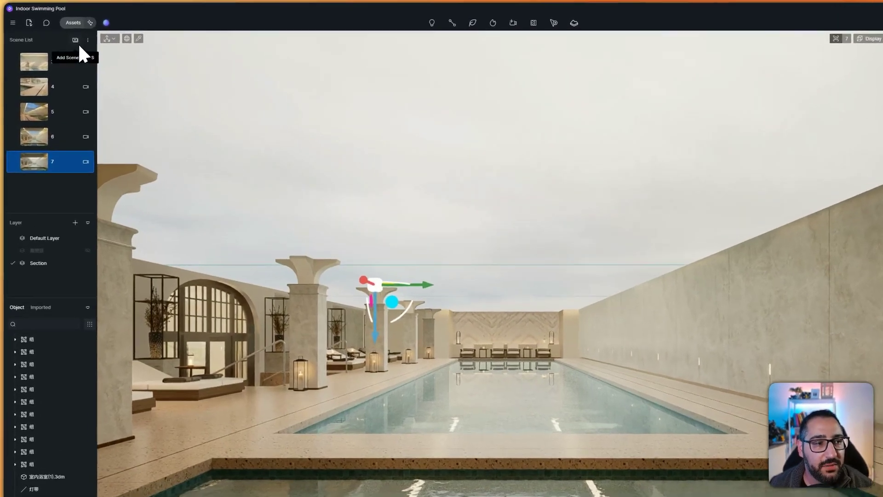
Step: Add Scene 1 and hide the Section layer in scene 7, checking both scenes
left_click(68, 35)
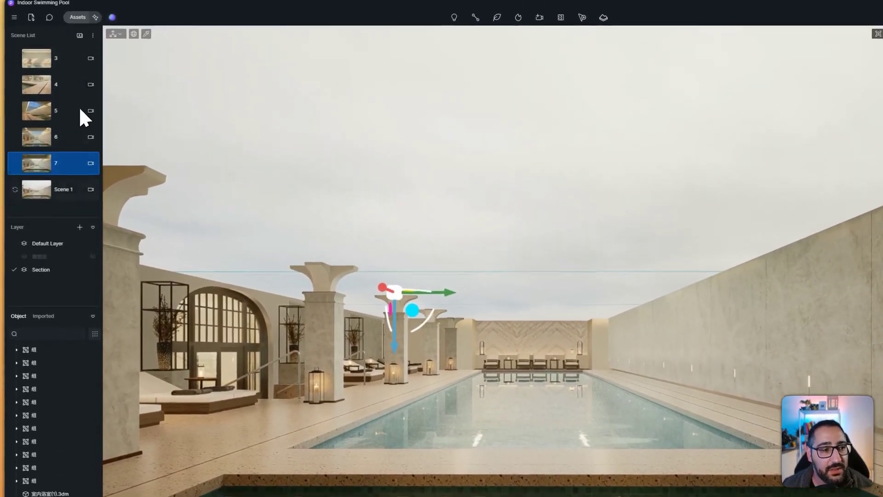
left_click(93, 264)
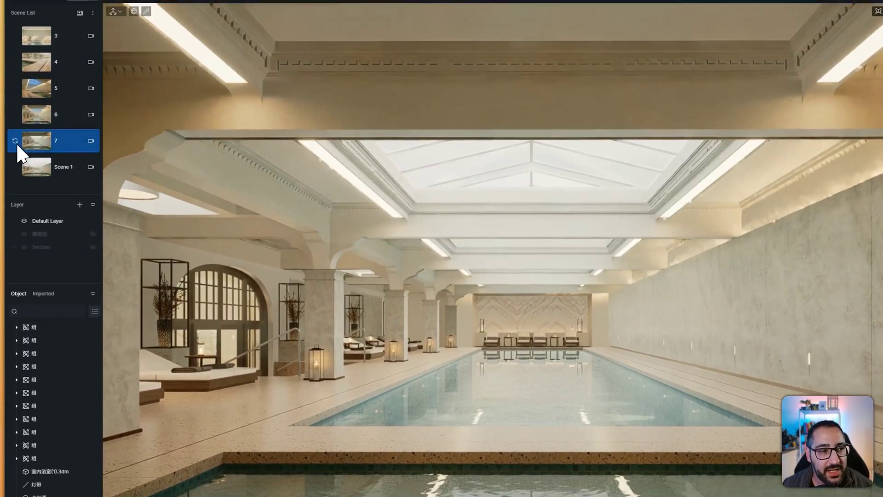
left_click(72, 158)
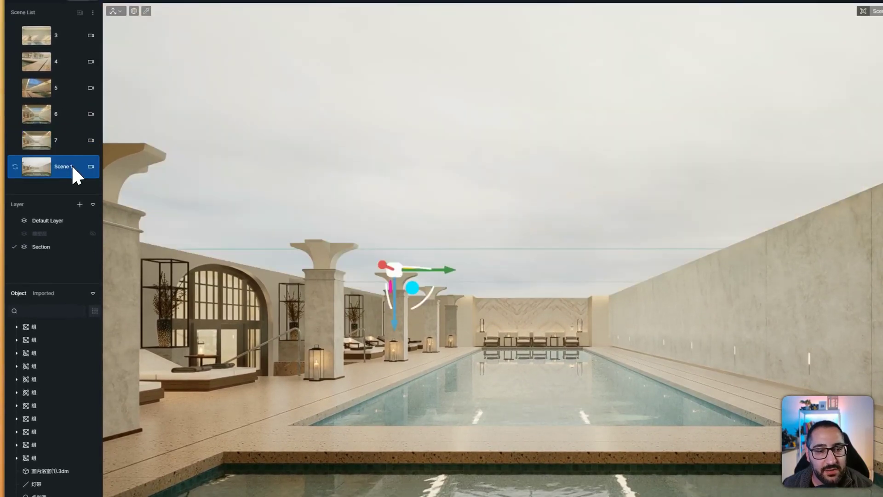
left_click(67, 145)
left_click(69, 168)
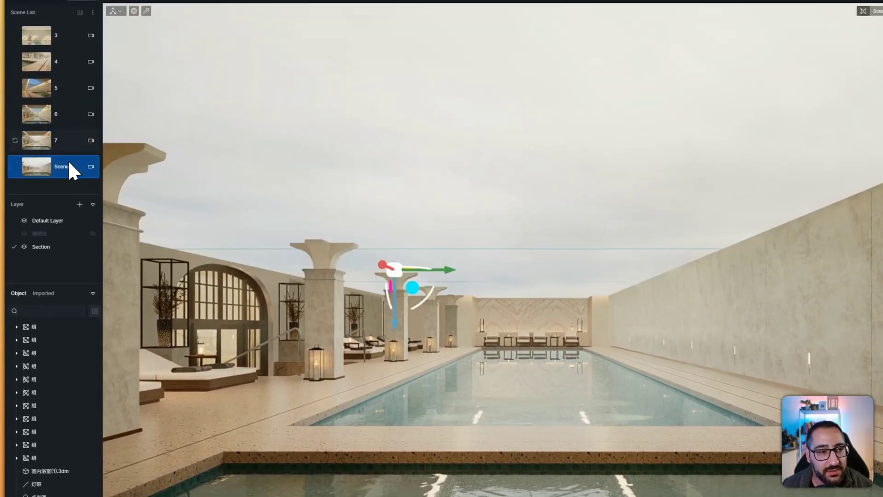
left_click(66, 146)
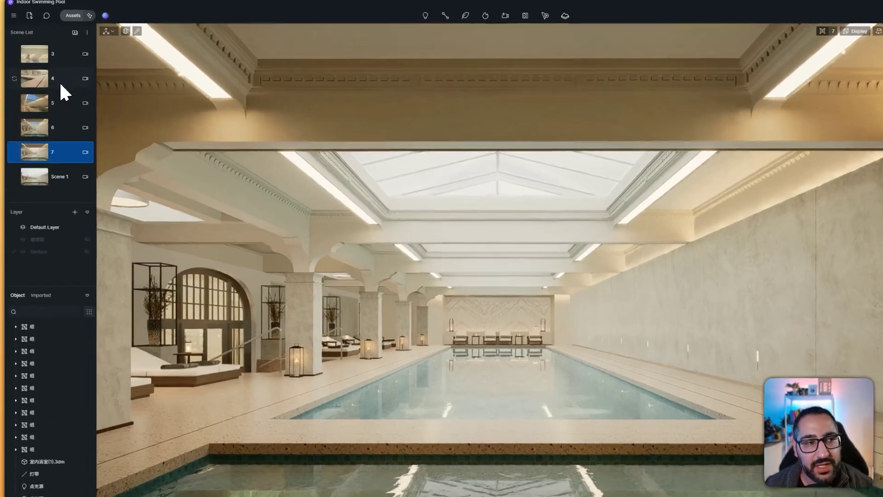
Step: Hide the Section layer in scene 4, then show it again to cut open the building
left_click(61, 85)
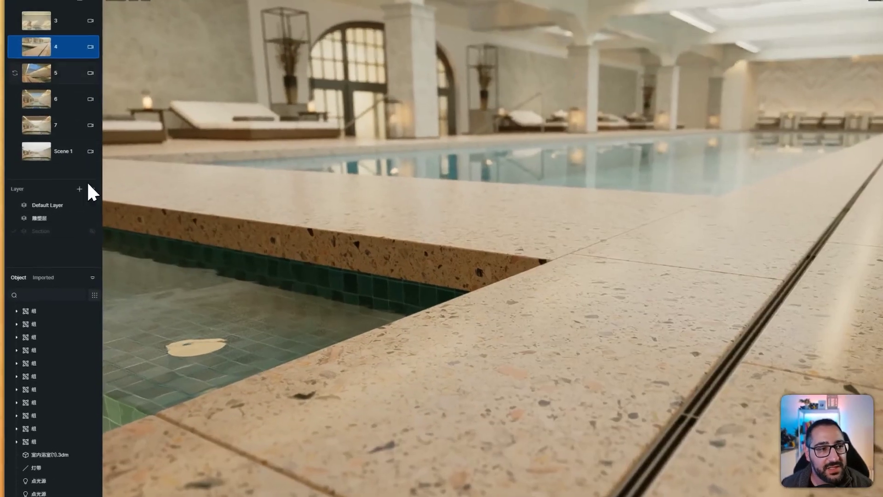
left_click(18, 79)
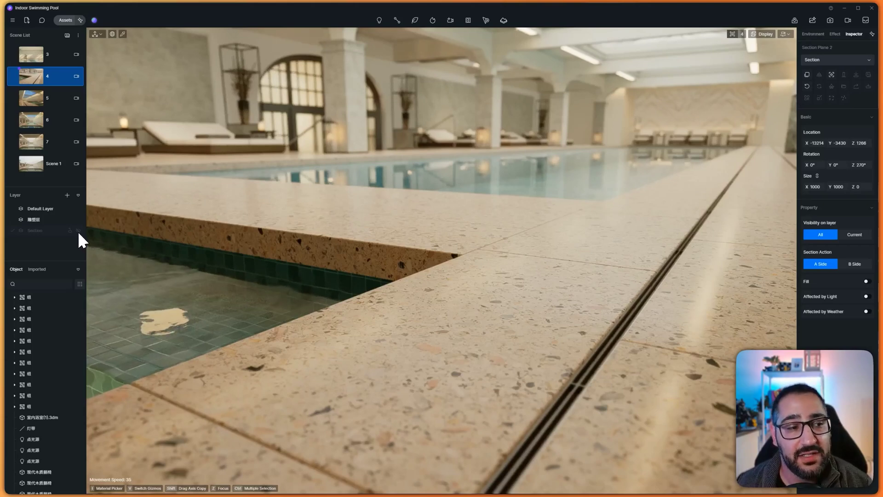
left_click(78, 230)
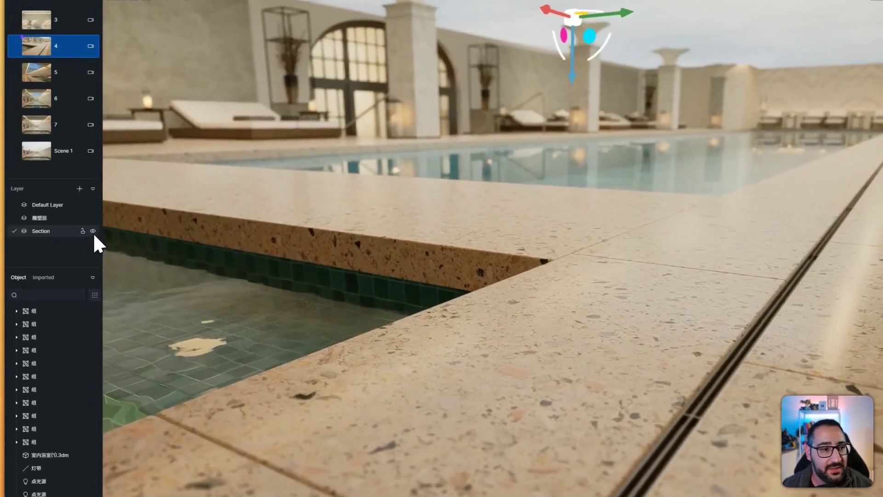
left_click(92, 232)
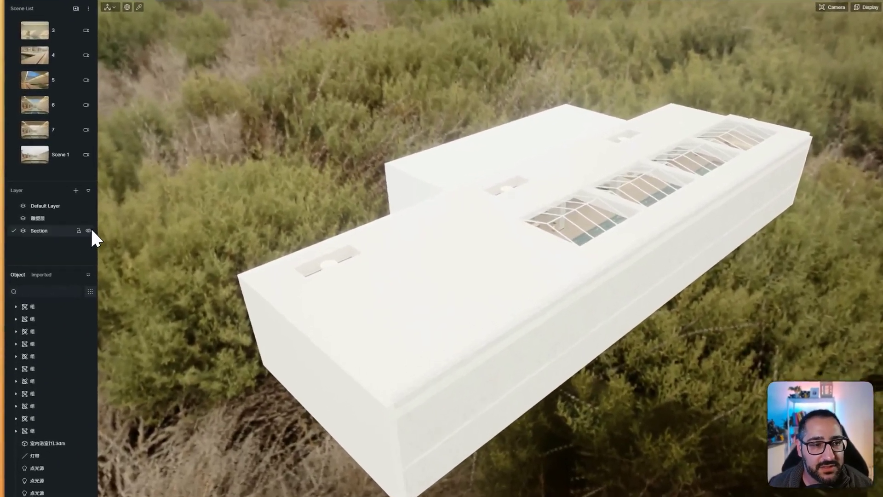
left_click(78, 230)
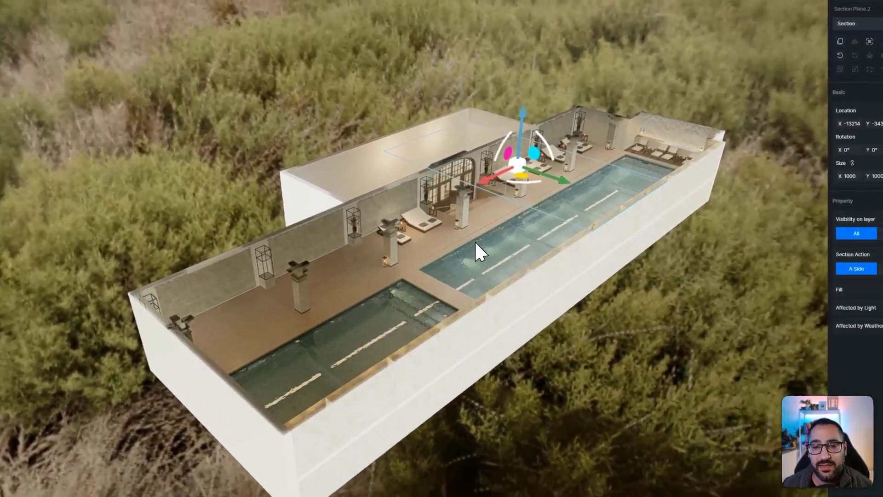